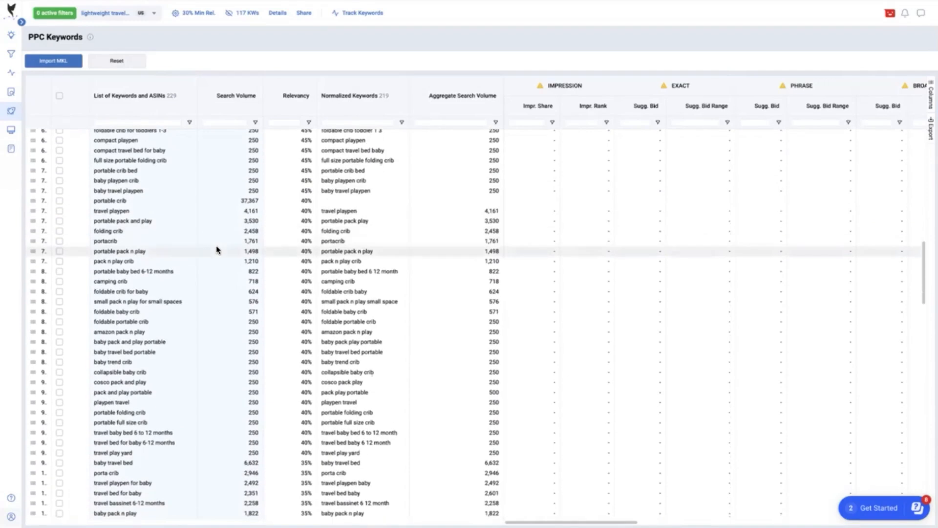
- Review the imported keywords and competitor ASINs with their search volume, relevancy and normalized keywords
scroll(218, 249, down, 5)
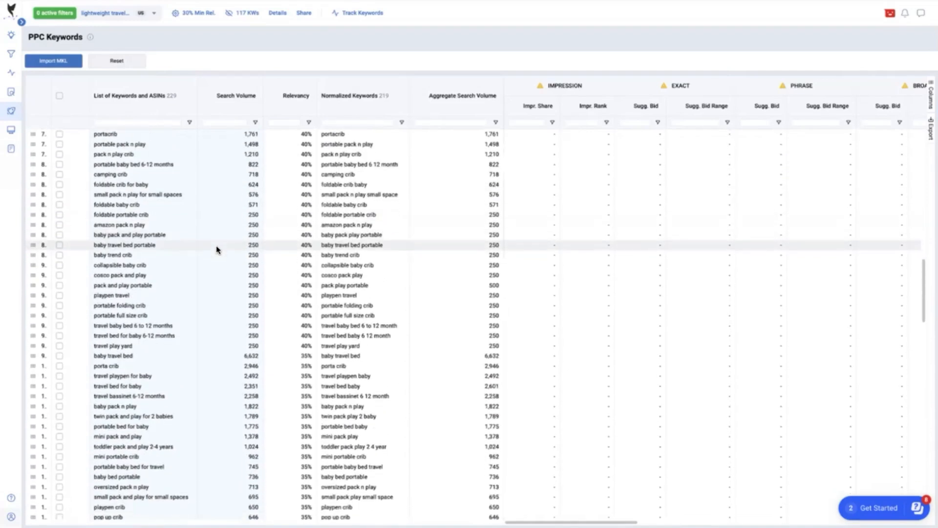
scroll(217, 250, down, 4)
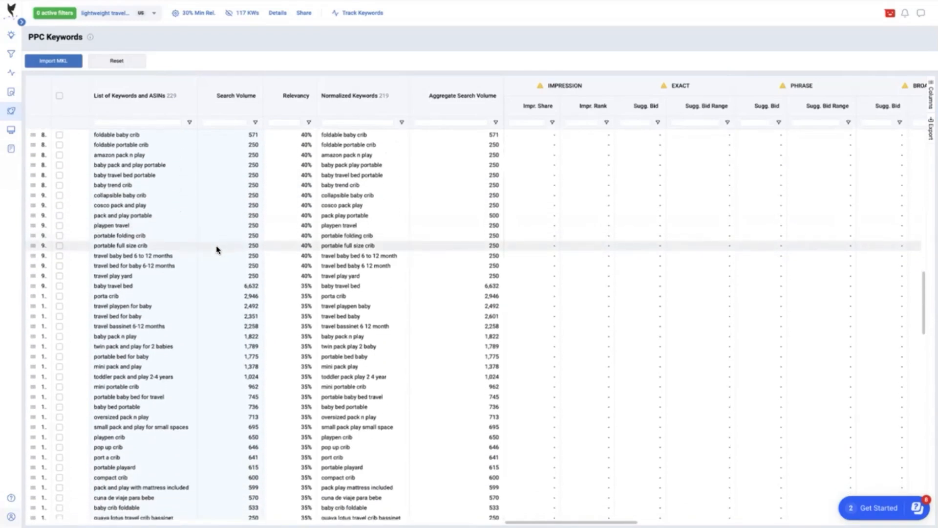
scroll(218, 250, down, 1)
scroll(218, 249, down, 15)
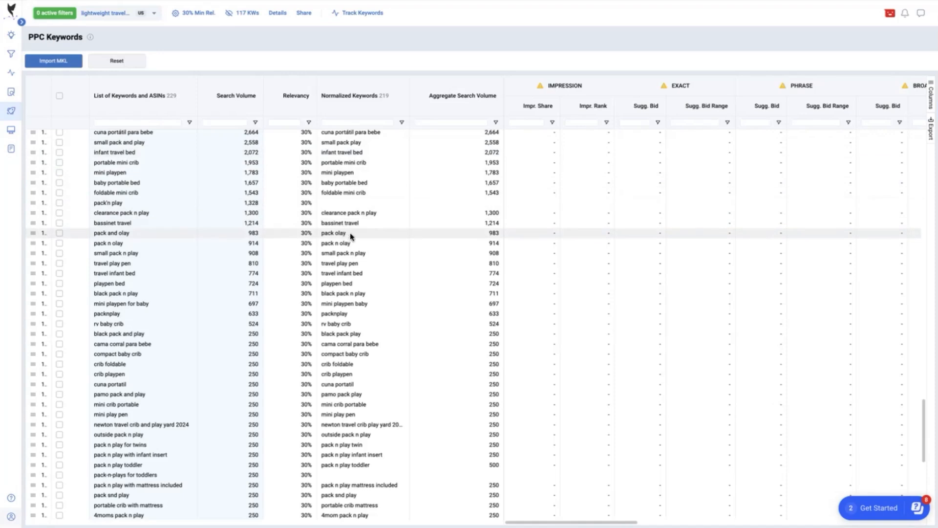
scroll(490, 246, down, 1)
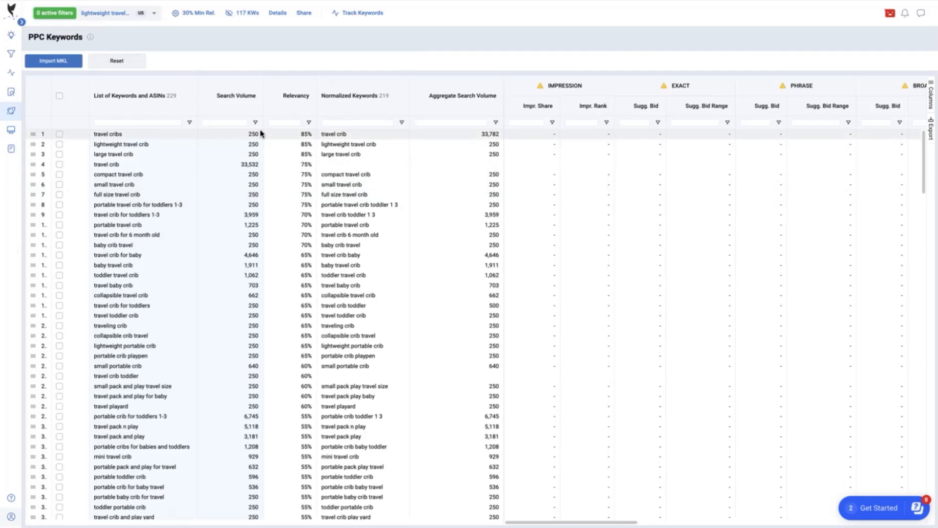
scroll(178, 163, down, 20)
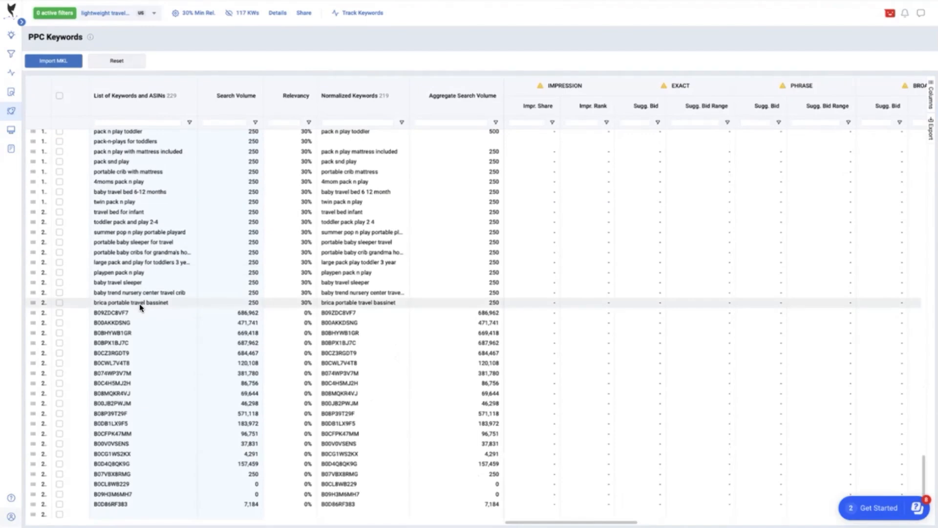
scroll(136, 320, up, 15)
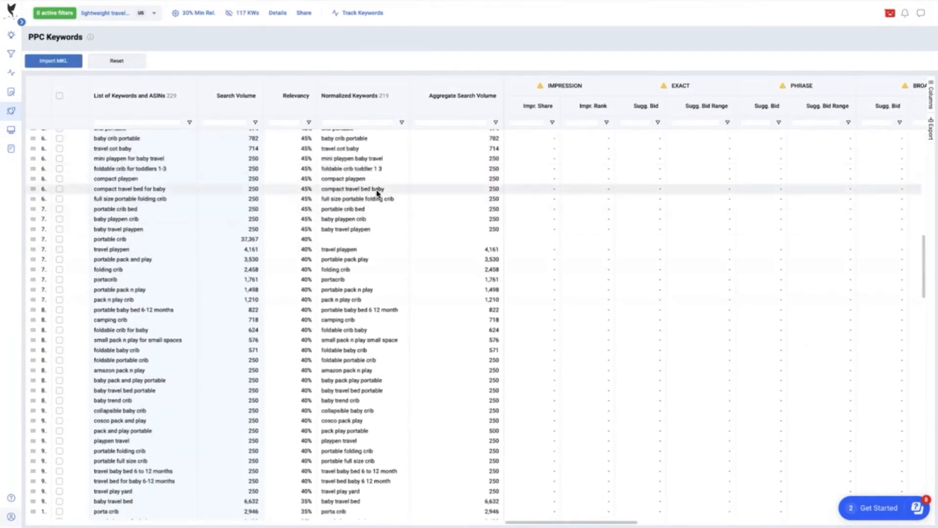
scroll(377, 193, up, 10)
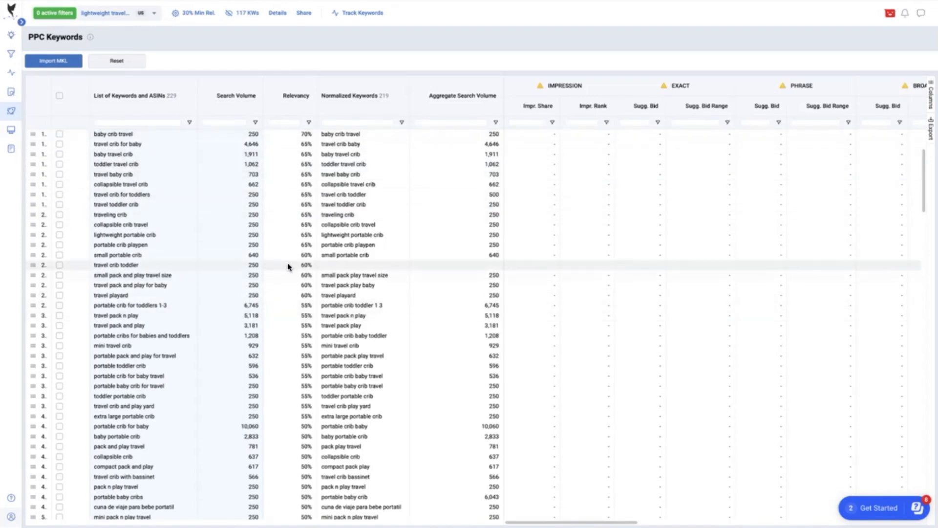
- Examine which match types are selected for each keyword and ASIN under the campaign inclusion columns
scroll(610, 203, right, 6)
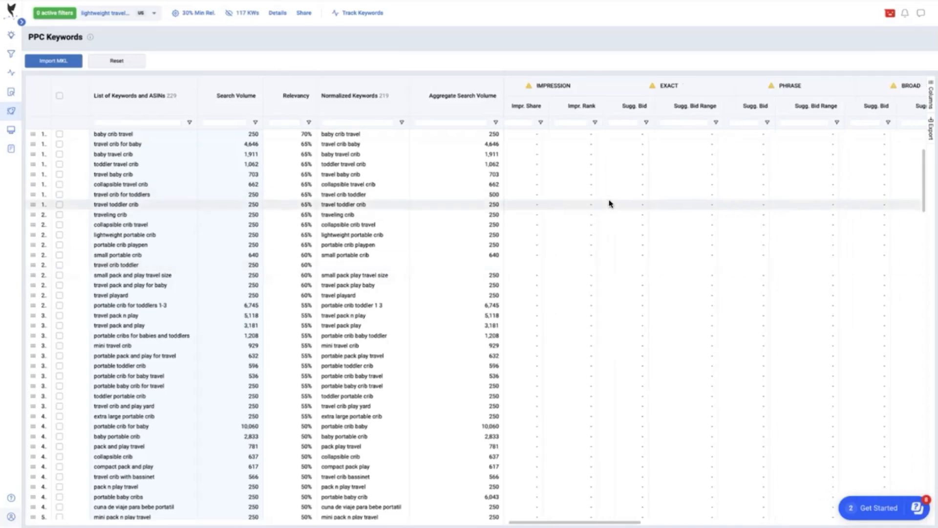
scroll(609, 203, right, 3)
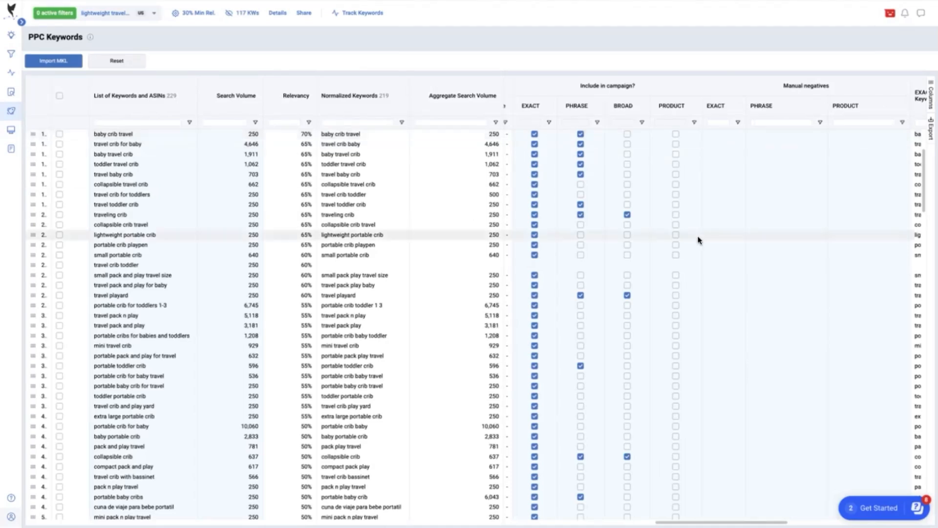
scroll(718, 310, down, 20)
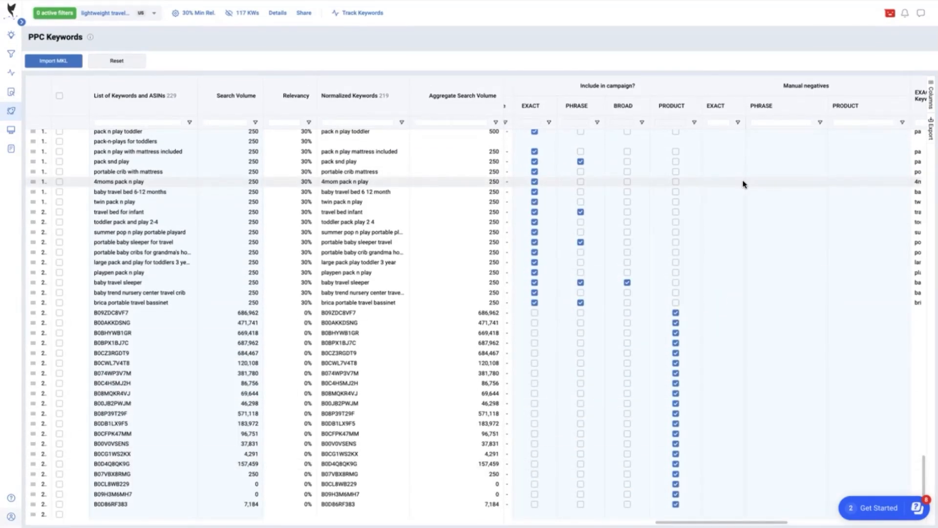
scroll(593, 273, up, 20)
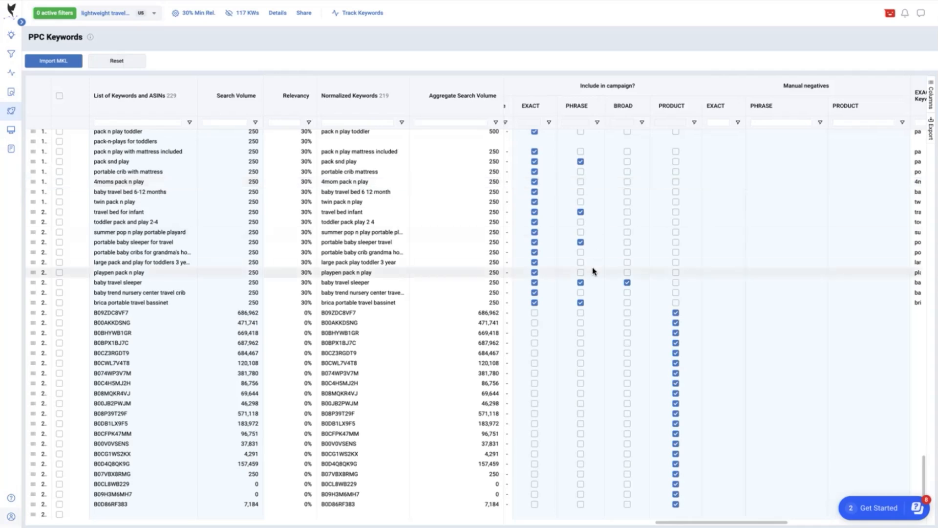
scroll(579, 295, up, 10)
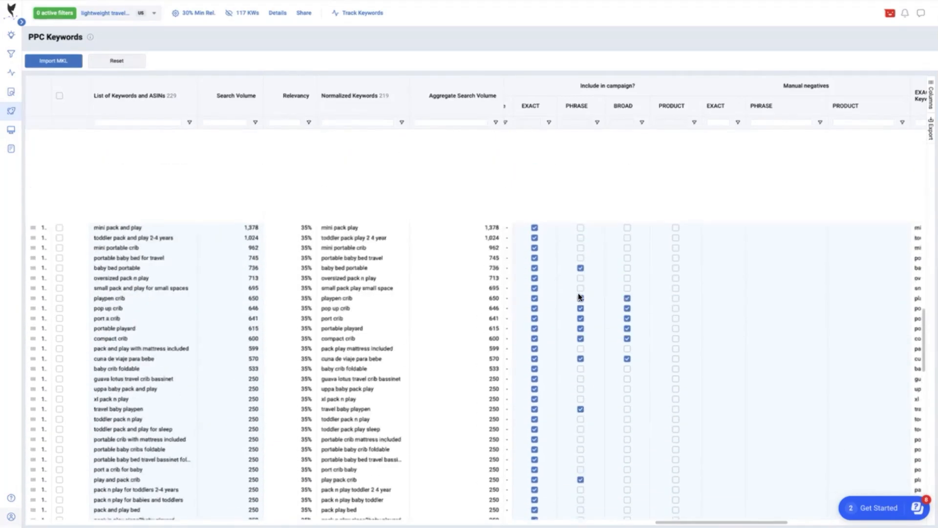
scroll(578, 145, up, 10)
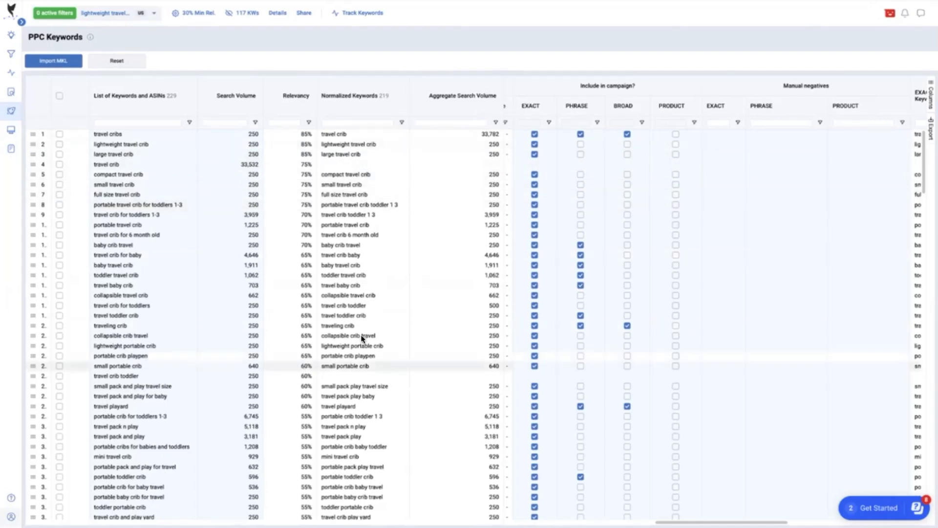
- Include "travel crib for toddlers 1-3", "travel pack n play", "travel pack and play" and "portable cribs for babies and toddlers" in the phrase campaign
click(580, 211)
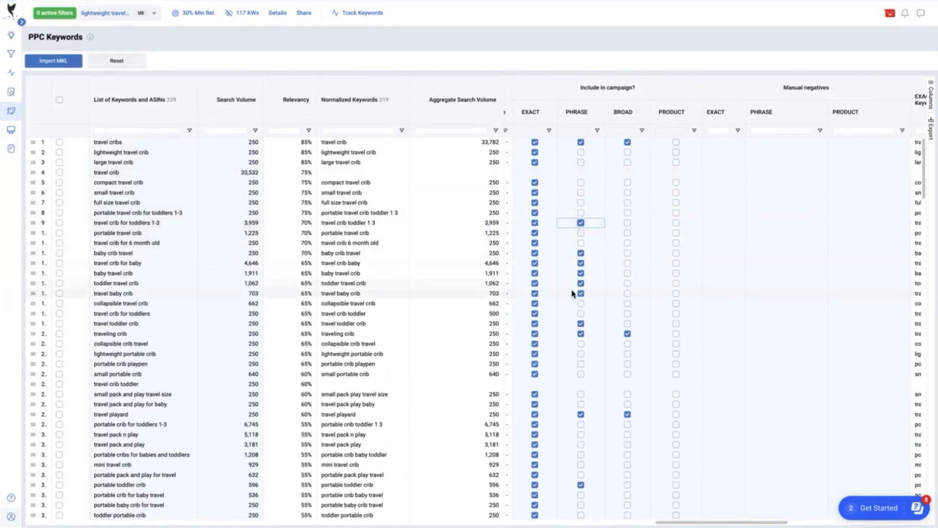
scroll(578, 347, down, 2)
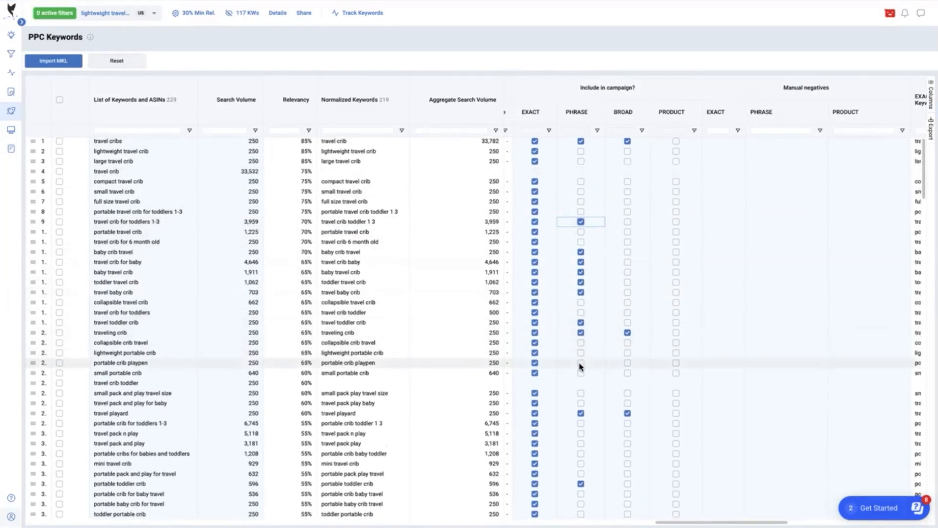
scroll(579, 363, down, 1)
click(580, 346)
click(581, 354)
click(581, 363)
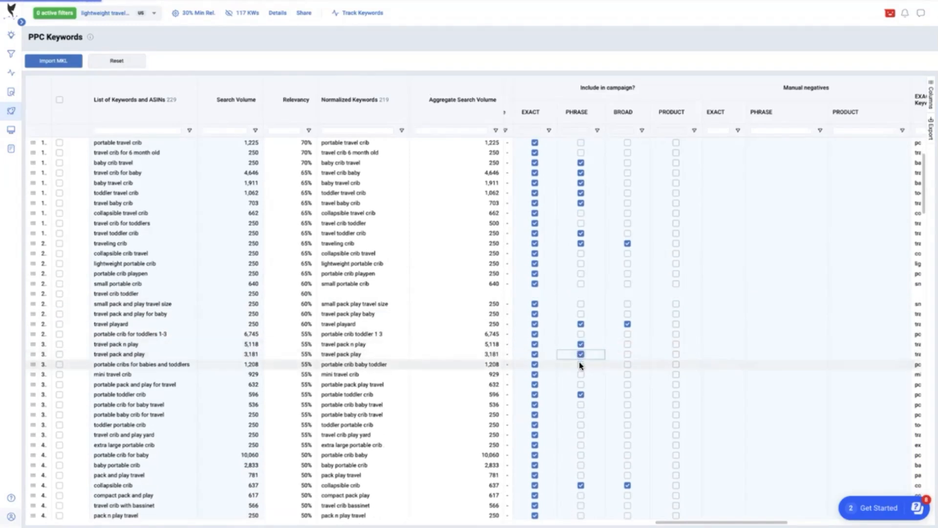
- Include "portable crib for baby" and "baby portable crib" in the phrase campaign
scroll(580, 386, down, 1)
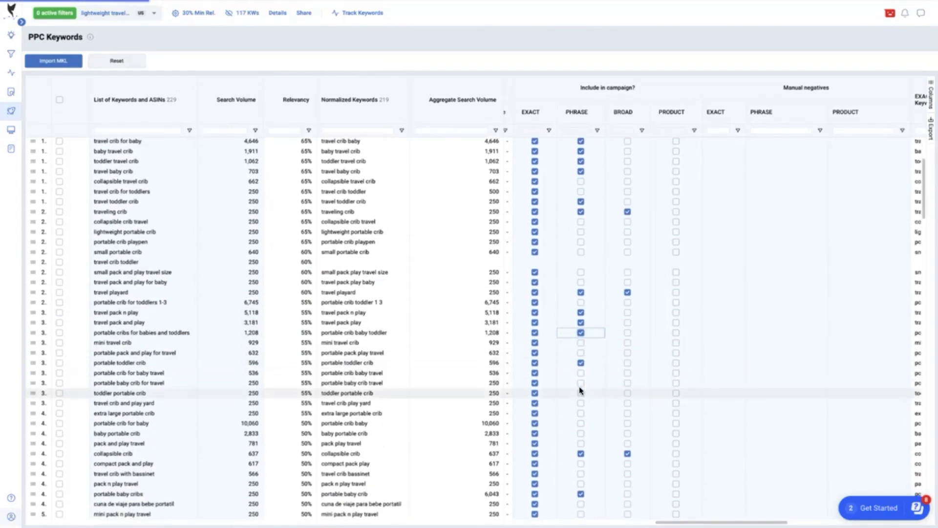
click(581, 423)
click(581, 433)
- Examine the exact, phrase and broad campaign keyword columns for keywords already covered by others
scroll(581, 435, right, 3)
scroll(580, 435, right, 3)
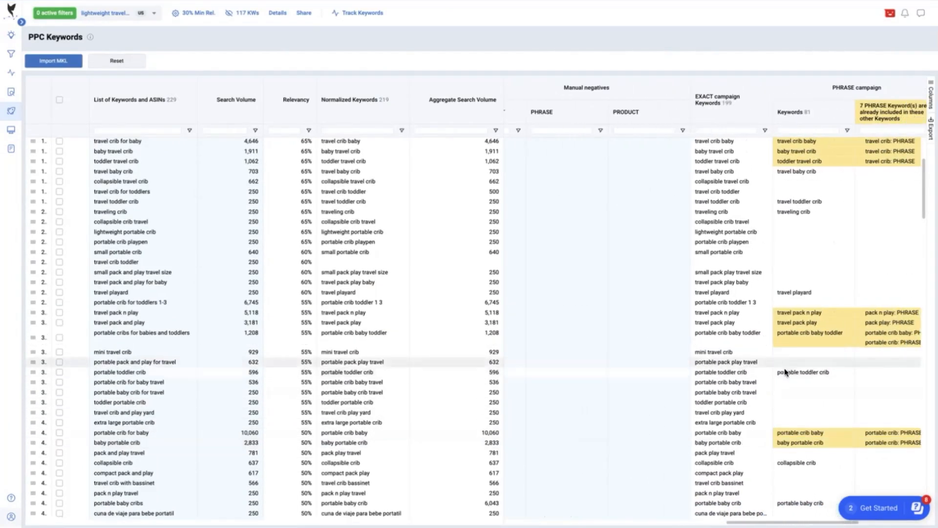
scroll(564, 428, right, 2)
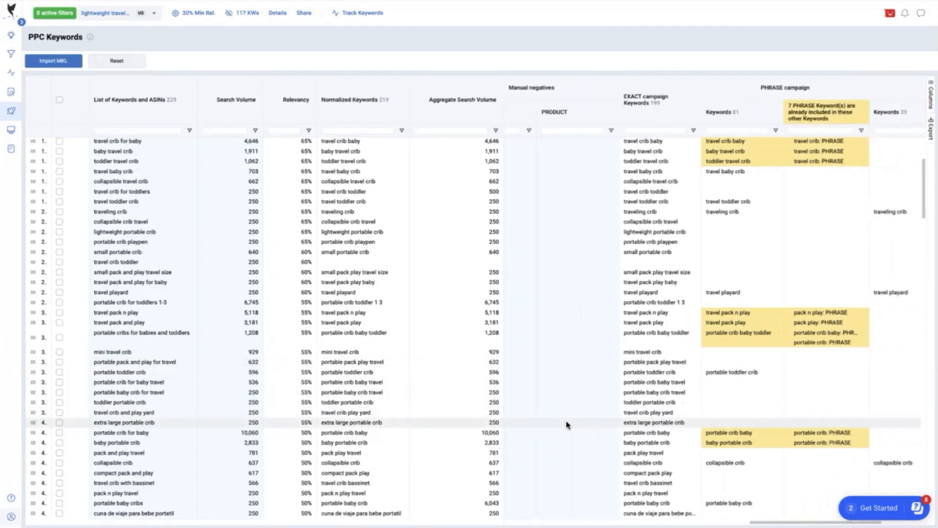
scroll(737, 317, up, 5)
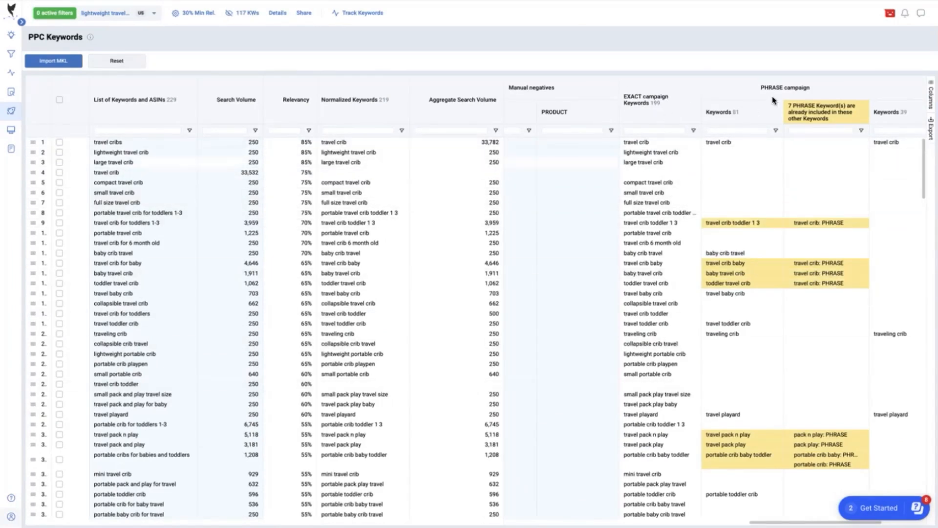
scroll(779, 196, right, 2)
scroll(778, 195, right, 3)
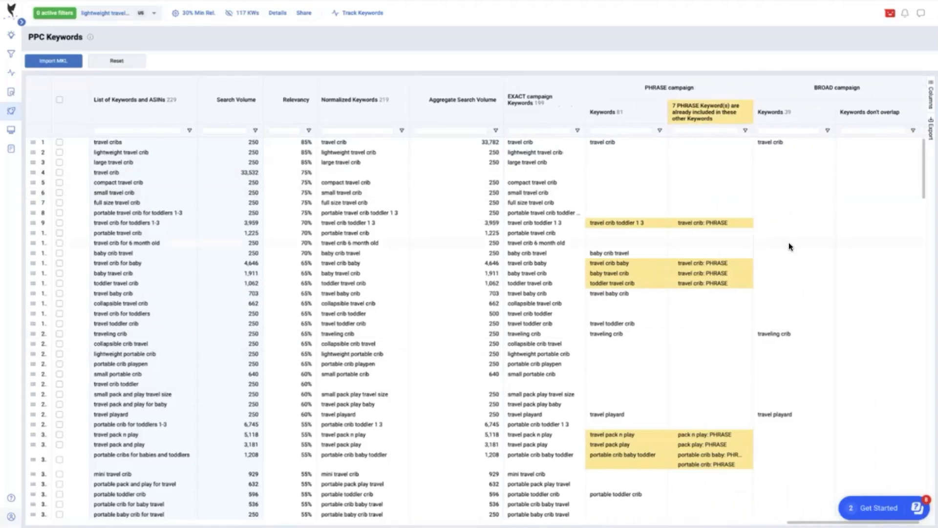
scroll(789, 242, down, 7)
scroll(790, 256, up, 7)
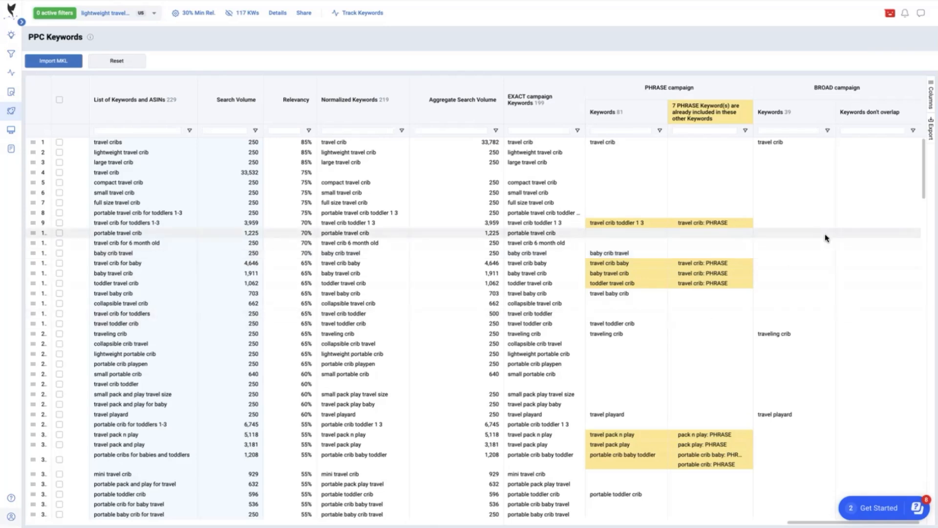
- Open the PPC Campaigns page, check the Product campaign settings and return to the Exact settings
mouse_move(12, 133)
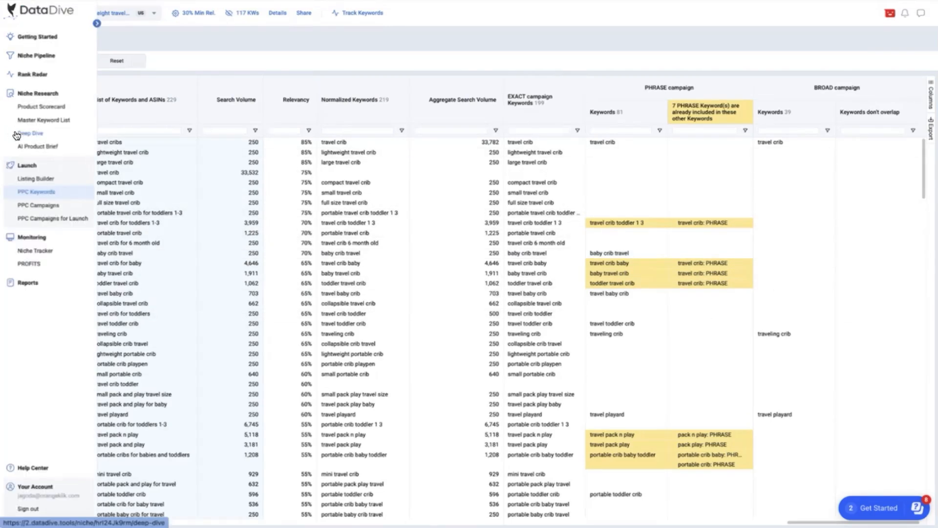
click(42, 206)
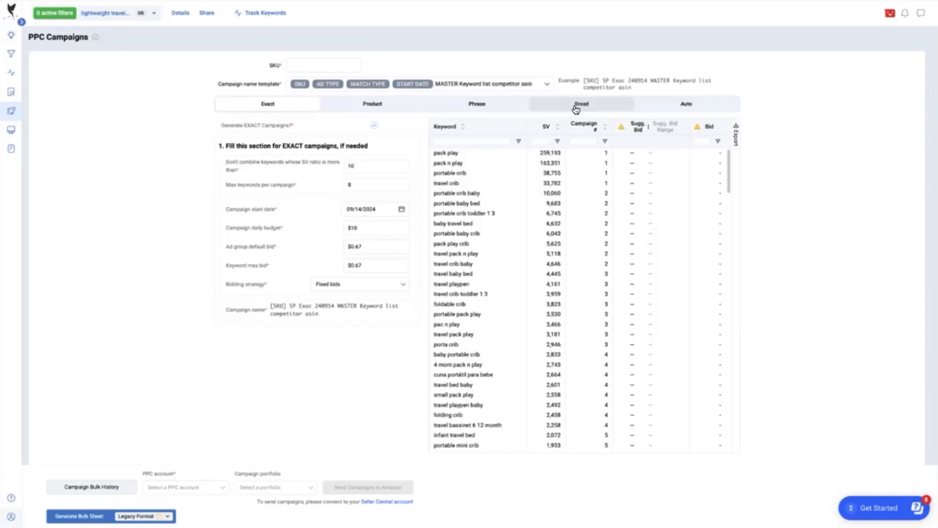
click(365, 107)
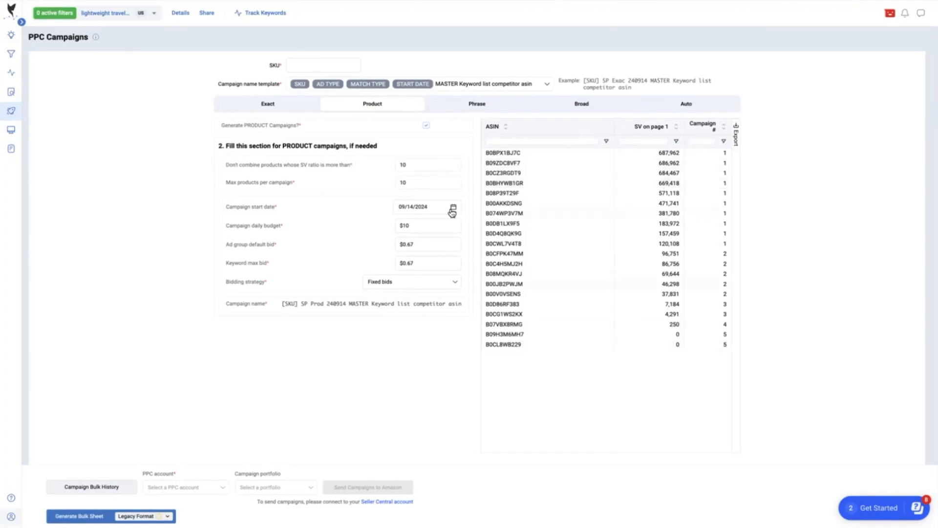
click(257, 107)
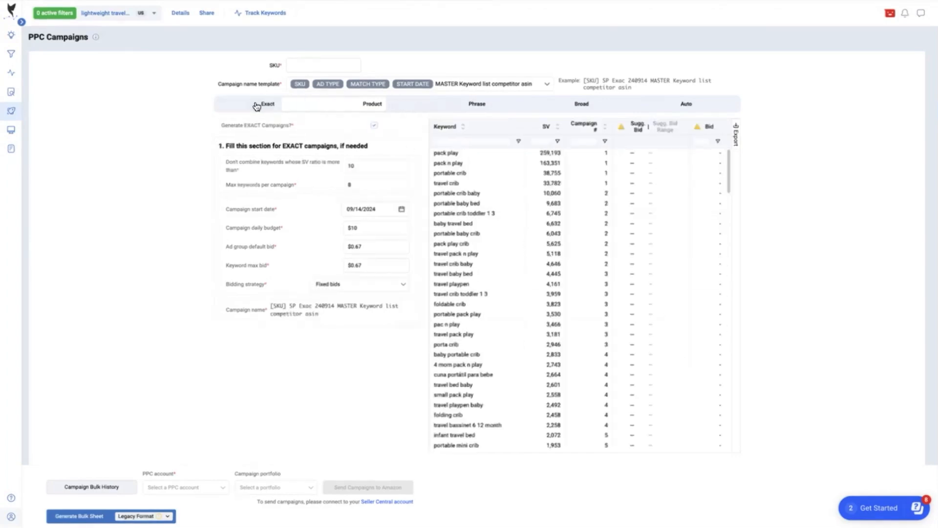
- Replace the custom text in the campaign name template with "competitor asin", keeping the SKU, ad type, match type and start date tags
click(315, 63)
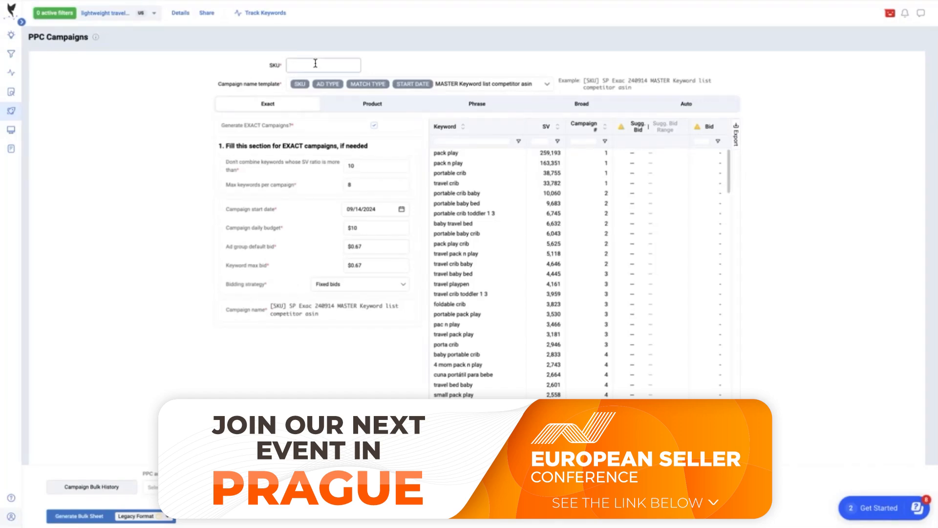
click(533, 84)
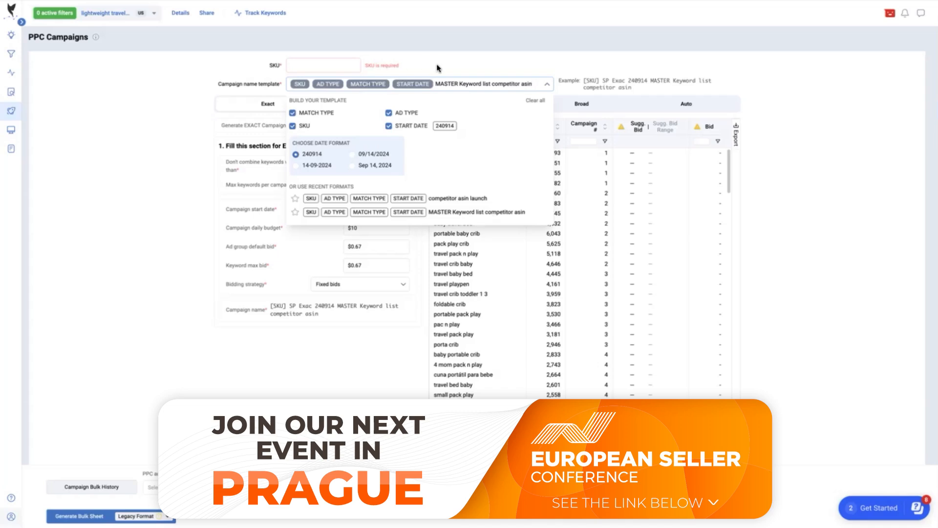
key(BackSpace)
key(BackSpace)
key(BackSpace)
key(BackSpace)
key(BackSpace)
key(BackSpace)
key(BackSpace)
key(BackSpace)
key(BackSpace)
key(BackSpace)
key(BackSpace)
key(BackSpace)
key(BackSpace)
key(BackSpace)
key(BackSpace)
key(BackSpace)
key(BackSpace)
key(BackSpace)
key(BackSpace)
key(BackSpace)
key(BackSpace)
key(BackSpace)
key(BackSpace)
key(BackSpace)
key(BackSpace)
key(BackSpace)
key(BackSpace)
key(BackSpace)
key(BackSpace)
key(BackSpace)
key(BackSpace)
text(competitor asin)
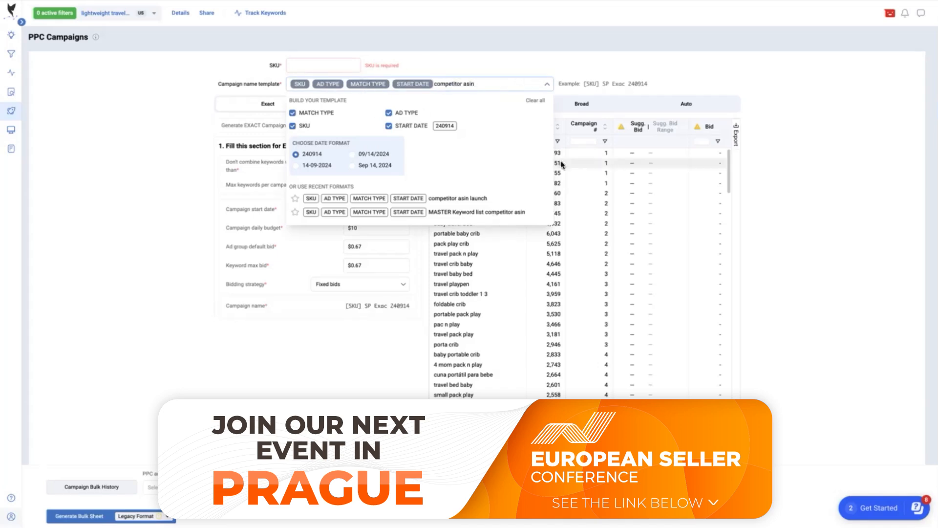
click(325, 184)
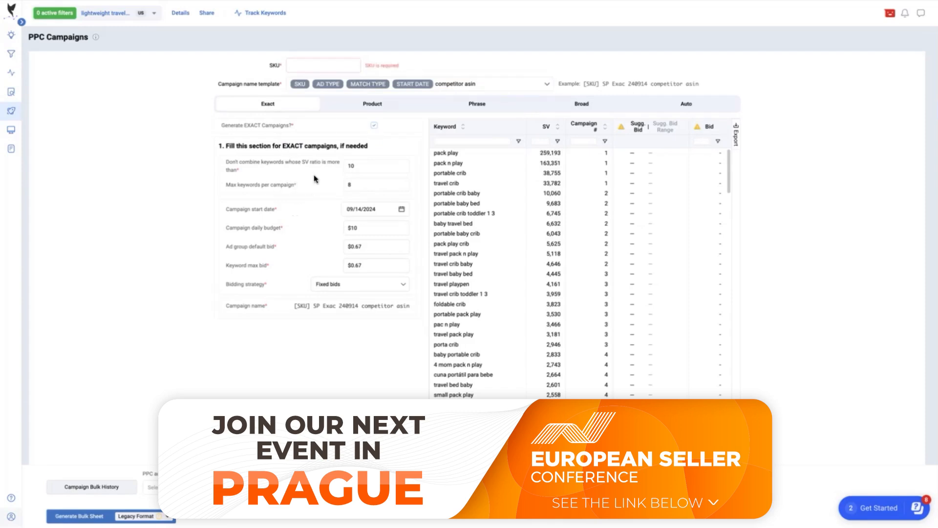
- Set the bidding strategy of the Exact campaigns to Dynamic bidding (up and down)
click(365, 165)
click(361, 184)
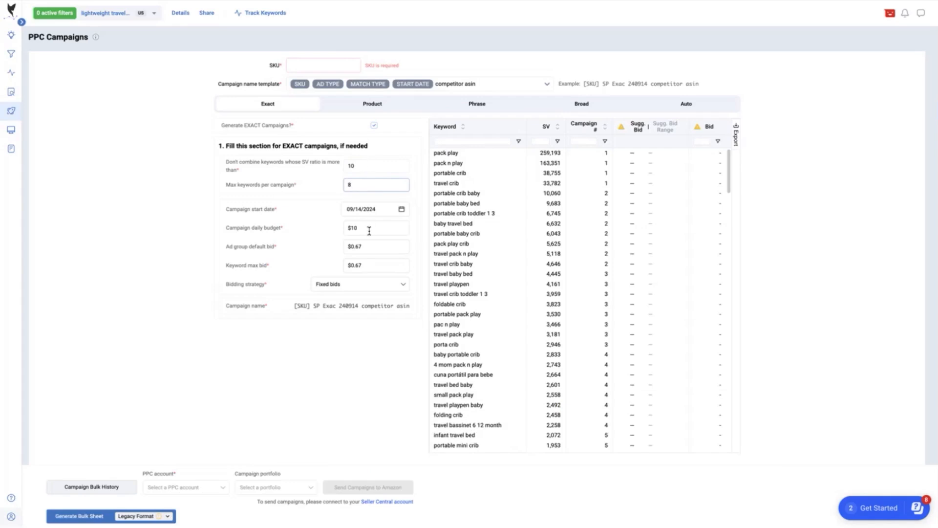
click(401, 288)
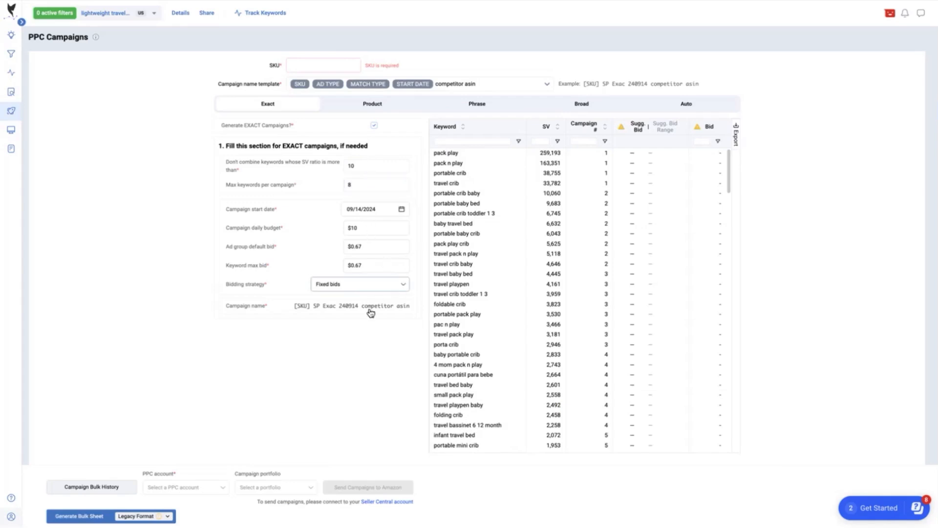
click(368, 325)
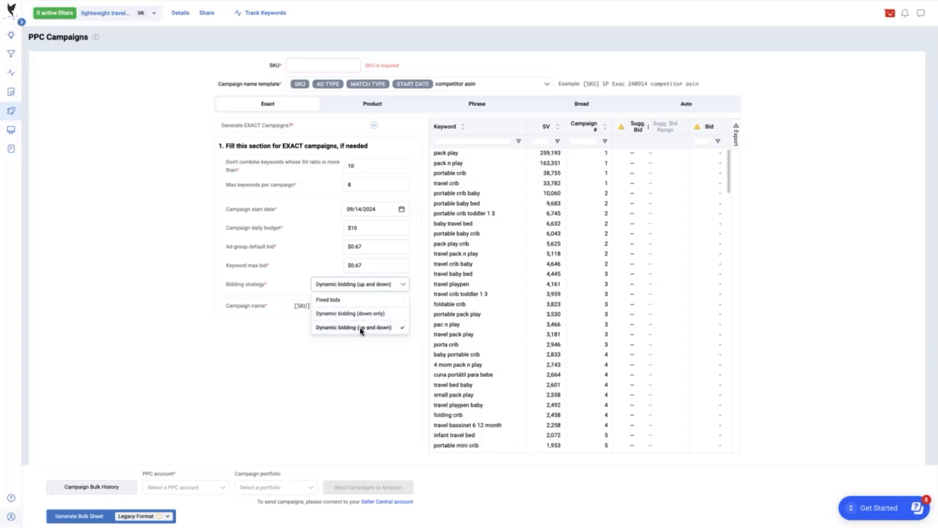
- Set the bidding strategy of the Product campaigns to Dynamic bidding (down only)
click(377, 109)
click(455, 282)
click(420, 311)
- Set the bidding strategy of both the Phrase and Broad campaigns to Dynamic bidding (down only)
click(488, 106)
click(405, 289)
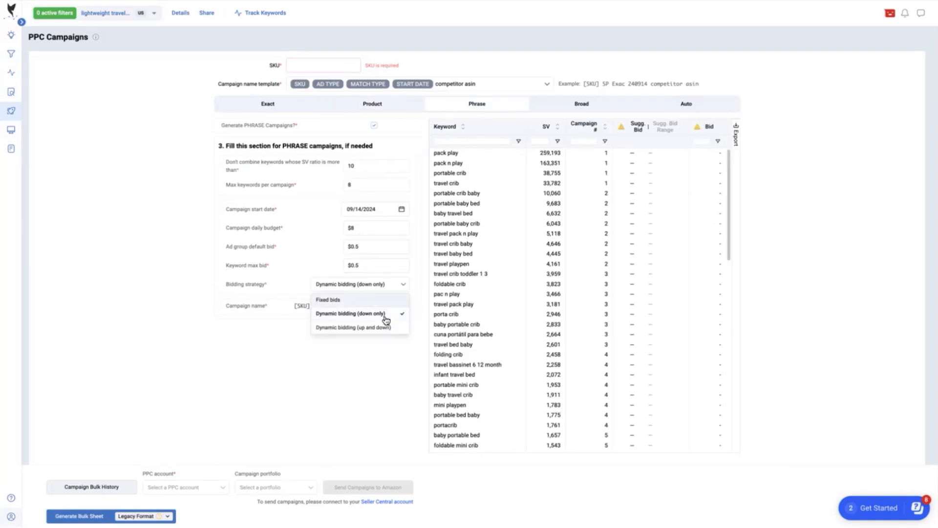
click(383, 327)
click(403, 285)
click(376, 312)
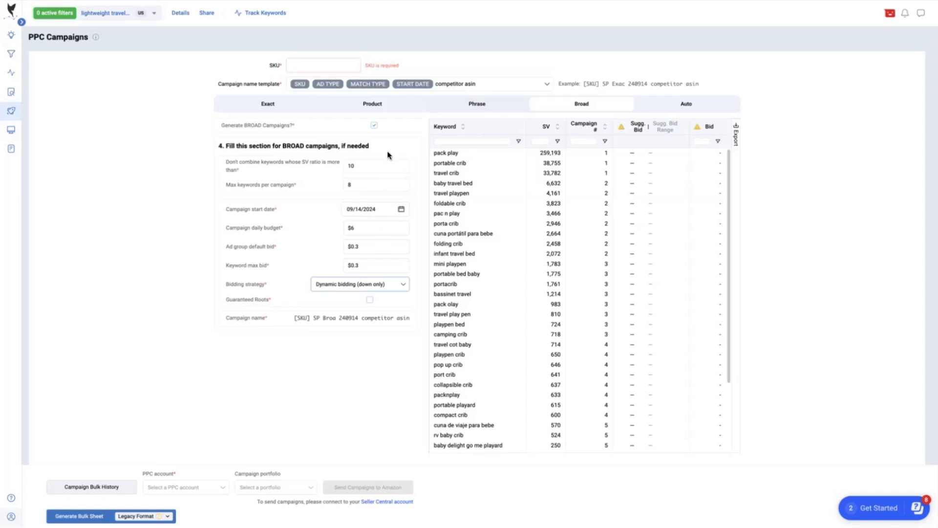
- Set the maximum products per campaign to 20 for the Product campaigns
click(472, 104)
click(401, 108)
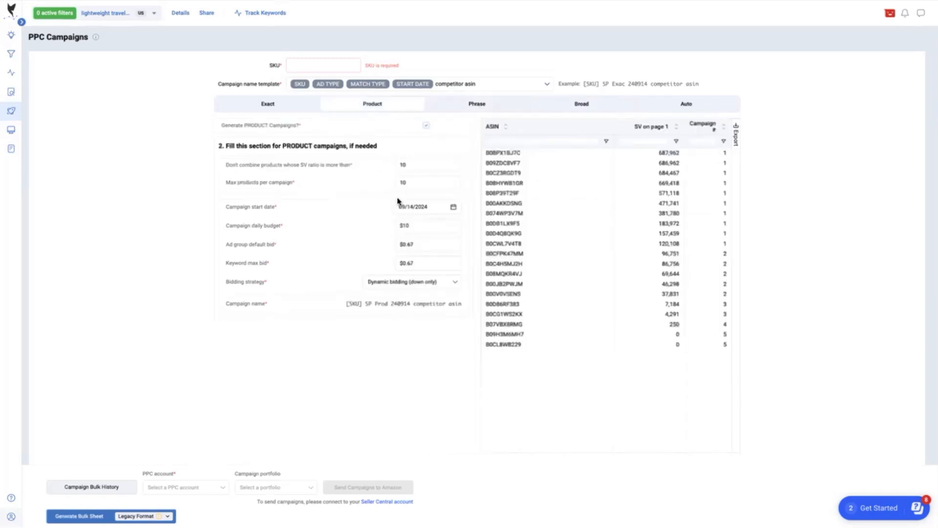
click(419, 181)
key(BackSpace)
text(20)
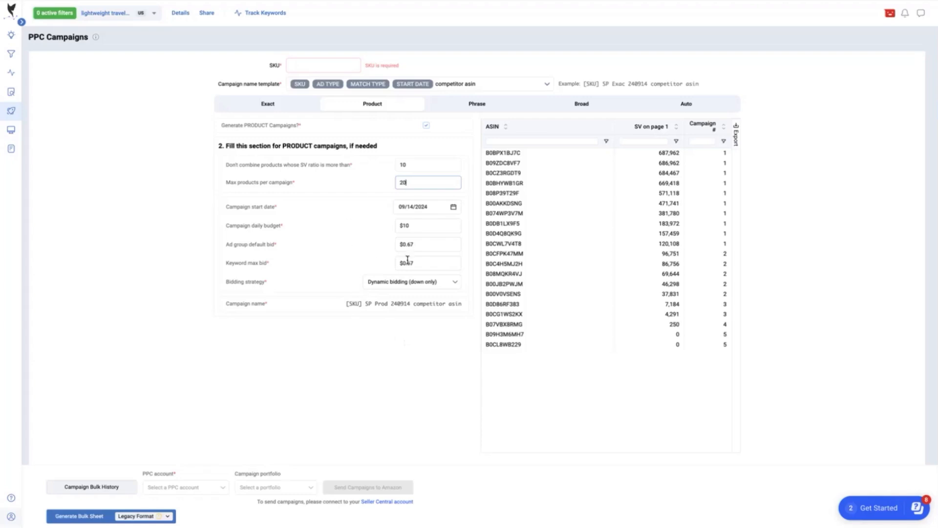
click(415, 227)
- Return to the Exact campaign settings and open the PPC Campaigns for Launch page
click(278, 107)
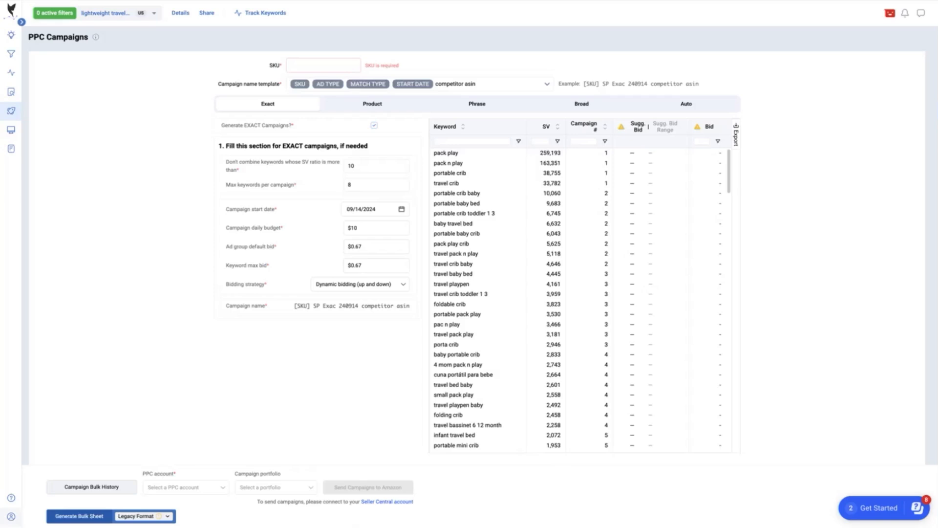
mouse_move(15, 105)
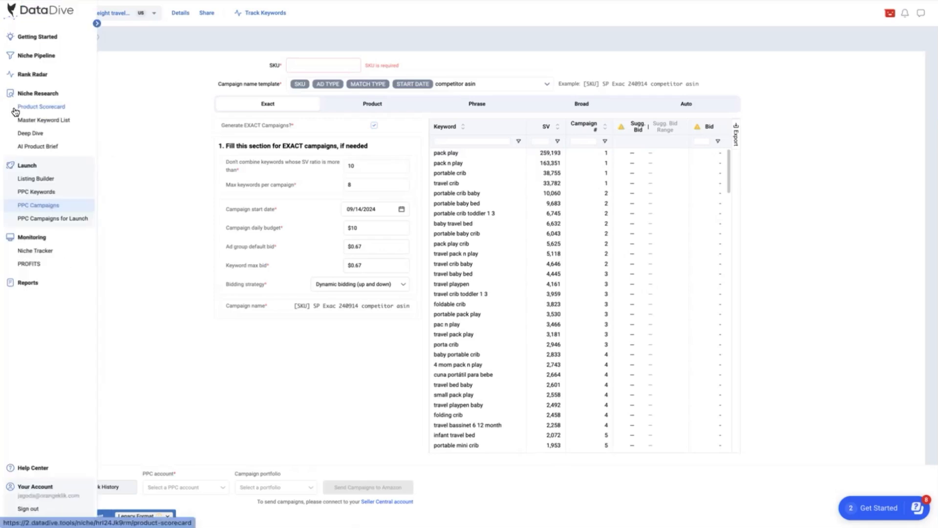
click(51, 219)
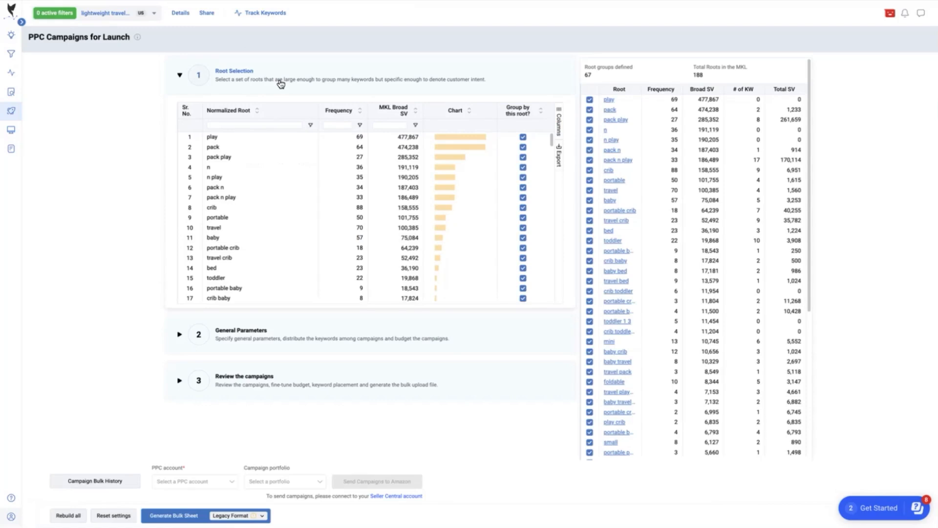
click(523, 138)
click(523, 147)
click(523, 137)
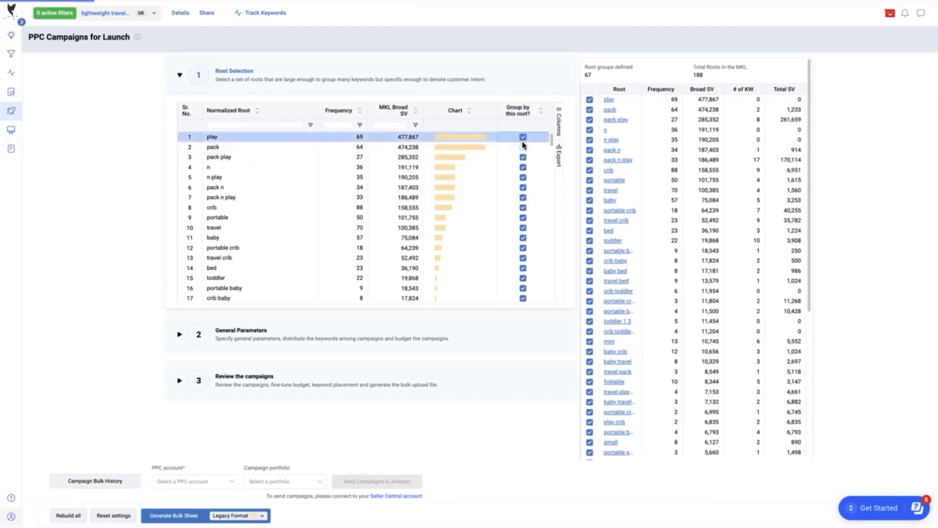
click(523, 147)
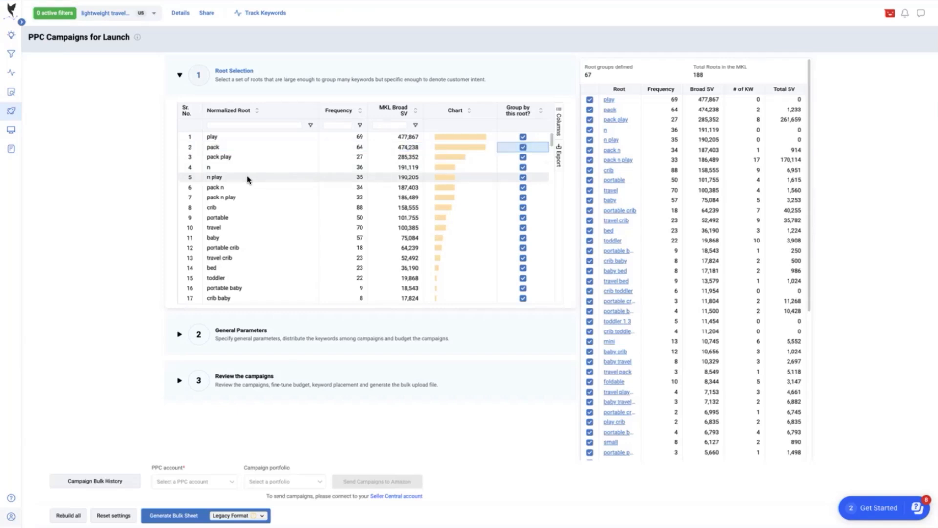
- Enable grouping for the unselected roots further down the Root Selection list, up to "pack play 2"
scroll(247, 179, down, 10)
click(523, 152)
click(522, 162)
click(523, 202)
click(523, 283)
- Enable grouping by the roots portátil, mini playpen, mom, porta, twin and twin pack
scroll(524, 293, down, 5)
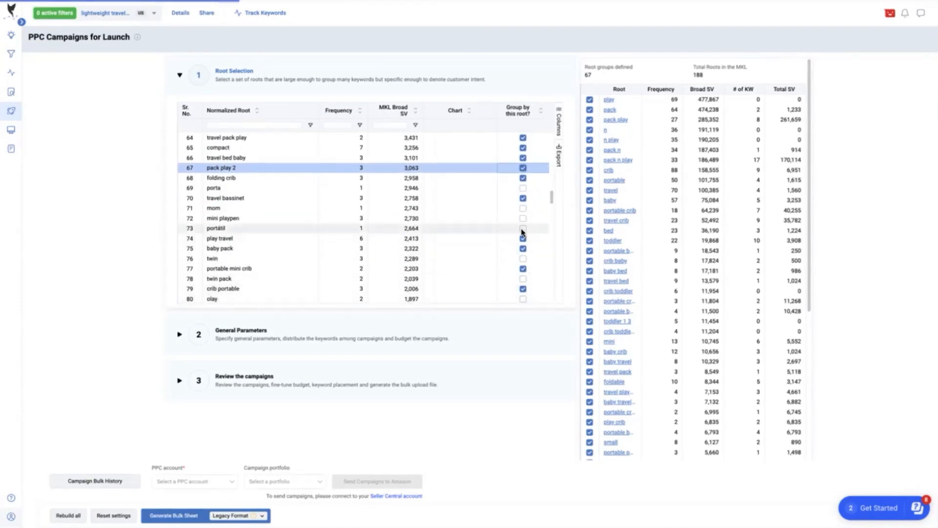
click(523, 228)
click(523, 218)
click(523, 208)
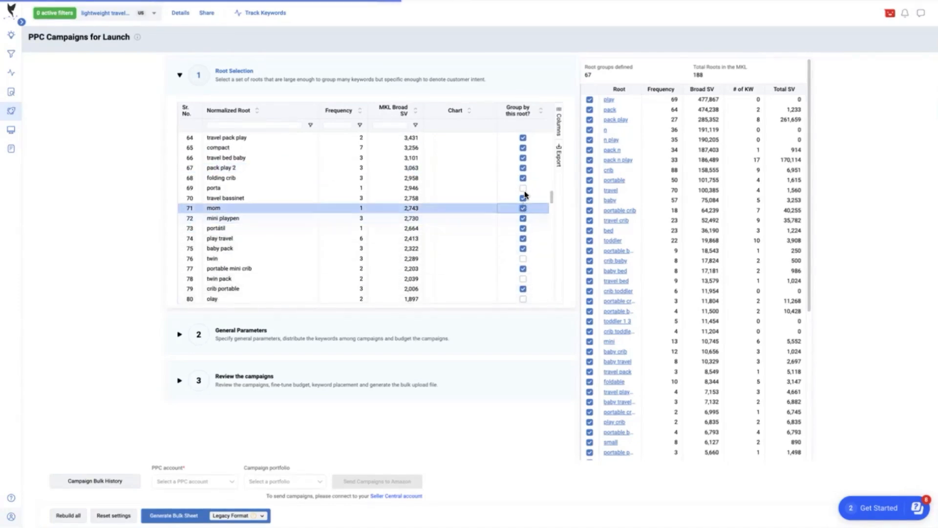
click(523, 188)
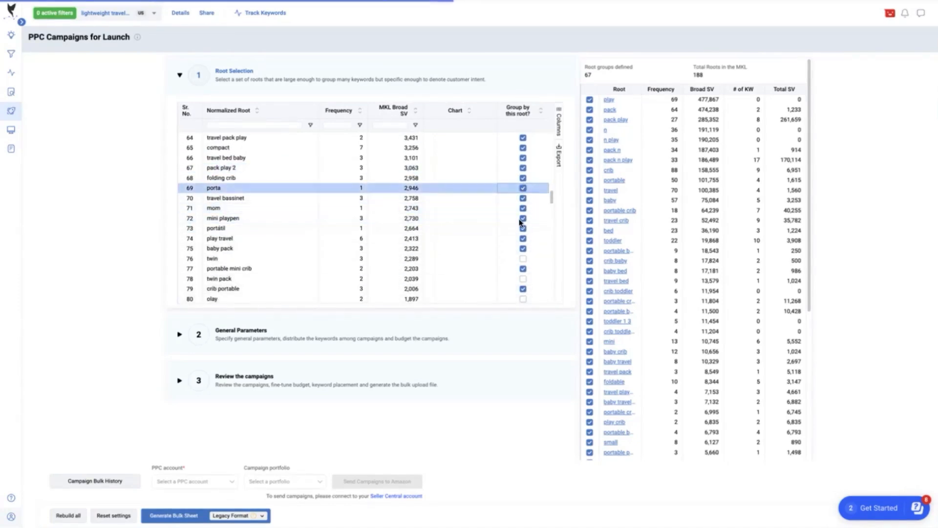
click(522, 259)
click(523, 278)
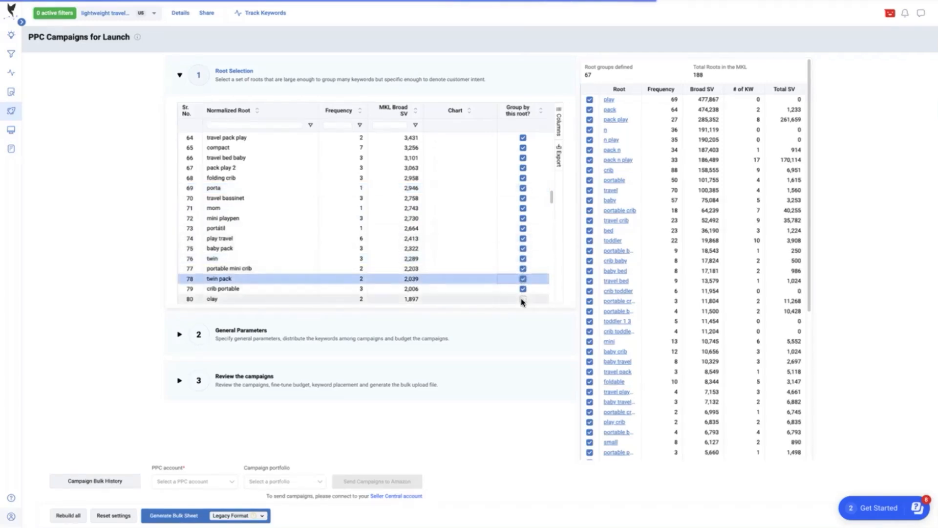
click(522, 299)
scroll(513, 266, down, 1)
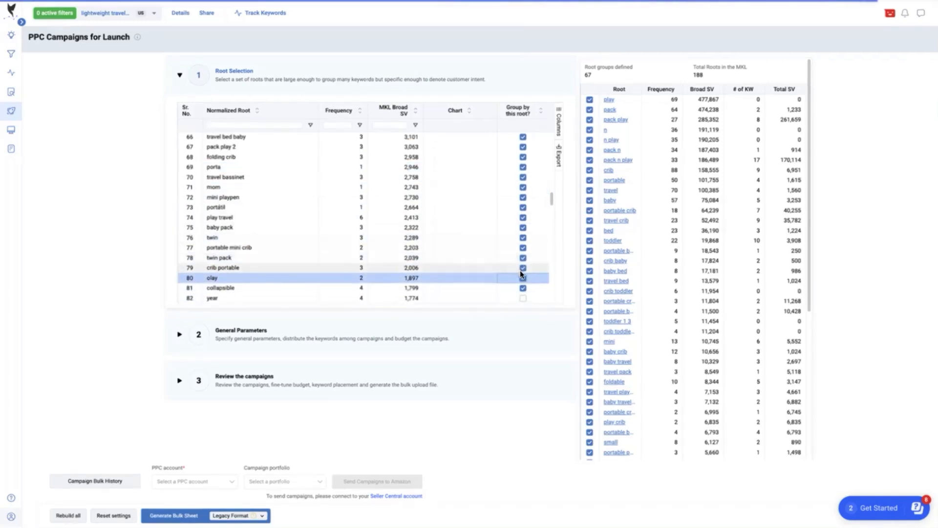
click(521, 274)
- Enable grouping by every unselected root from "year" through "toddler pack play"
scroll(478, 254, down, 3)
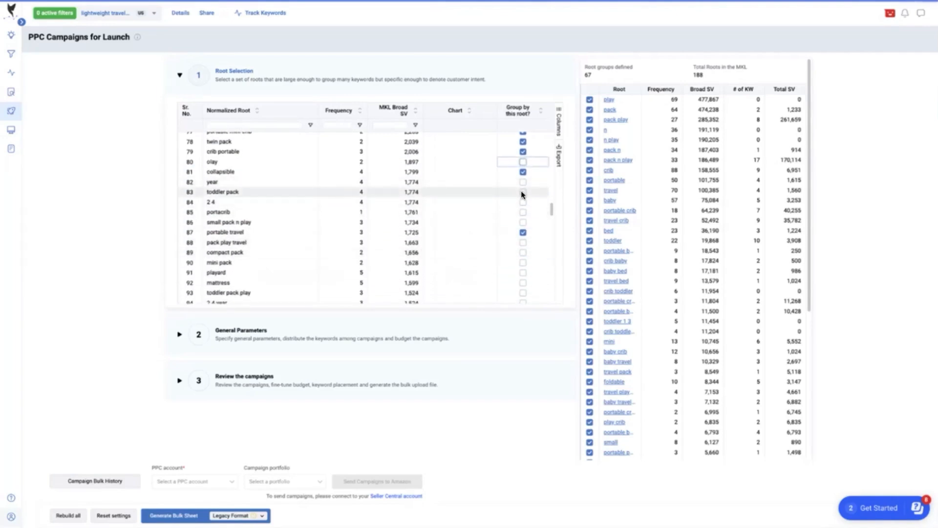
click(521, 192)
click(523, 182)
click(523, 202)
click(523, 212)
click(522, 222)
click(523, 242)
click(523, 252)
click(523, 262)
click(522, 272)
click(523, 282)
click(523, 292)
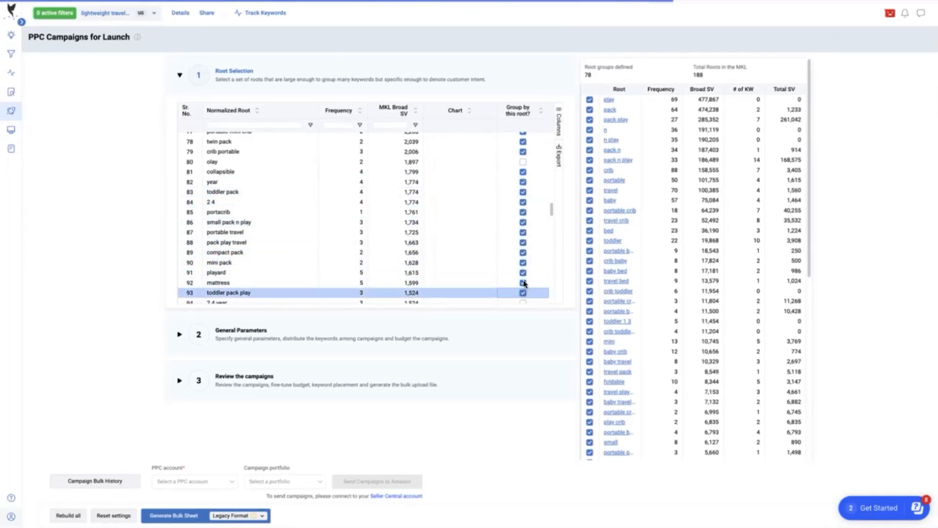
- Enable grouping by the roots 2 4 year, size, portable travel crib and baby toddler
scroll(523, 269, down, 3)
click(523, 230)
click(523, 240)
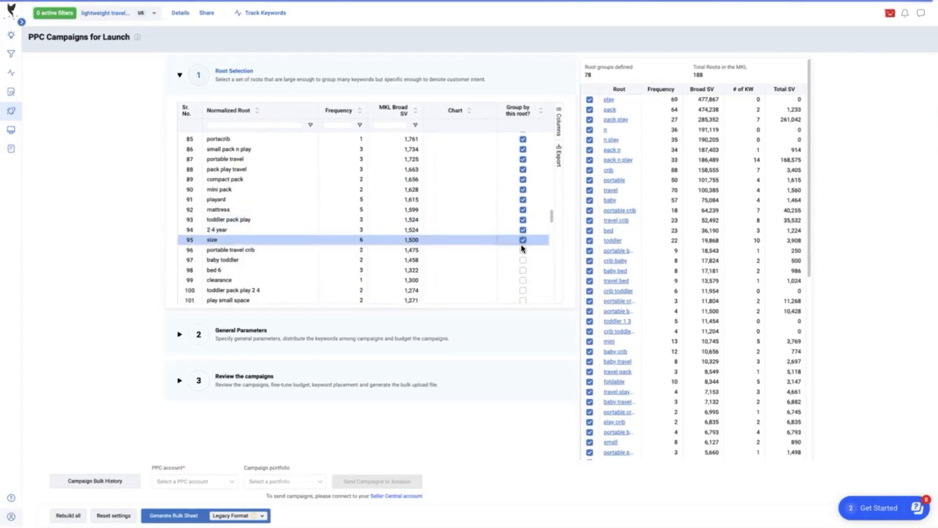
click(523, 250)
click(522, 259)
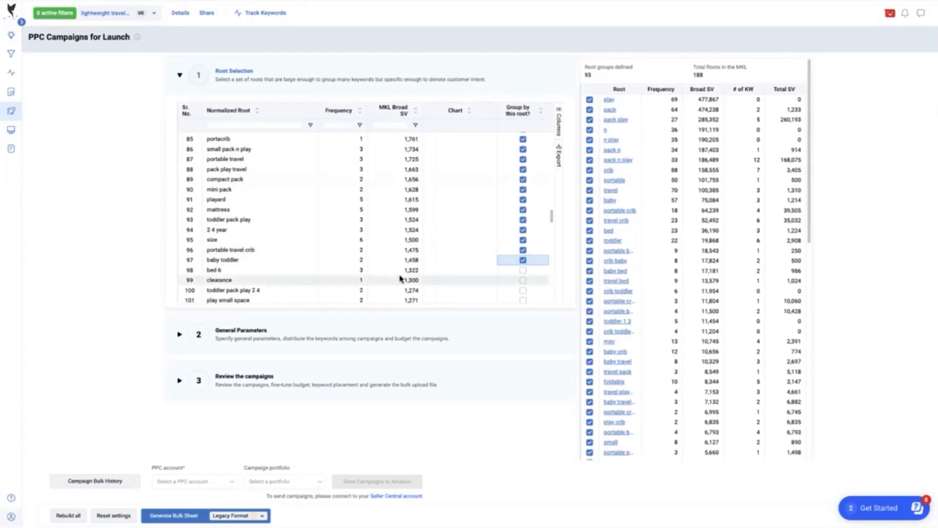
- Expand the General Parameters section and go through its SKU and ad group default bid fields
click(180, 334)
scroll(136, 339, down, 3)
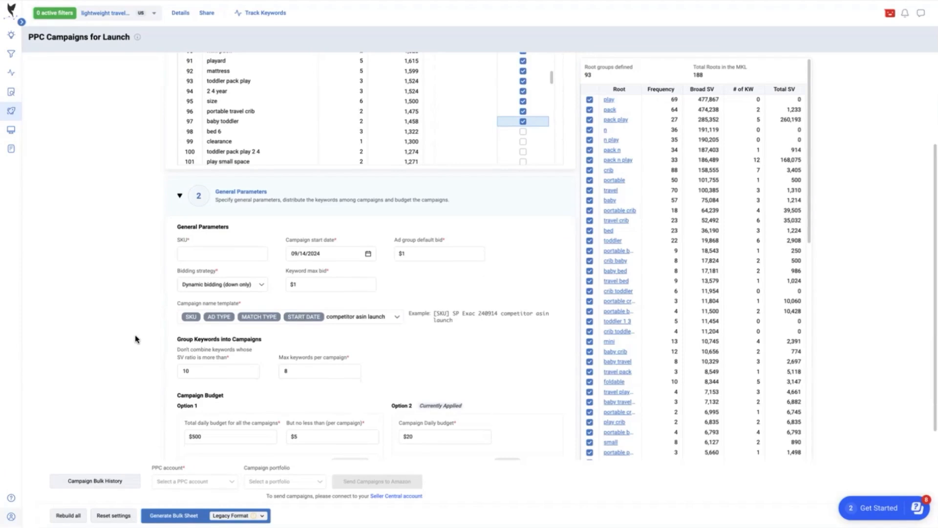
scroll(135, 339, down, 2)
click(216, 153)
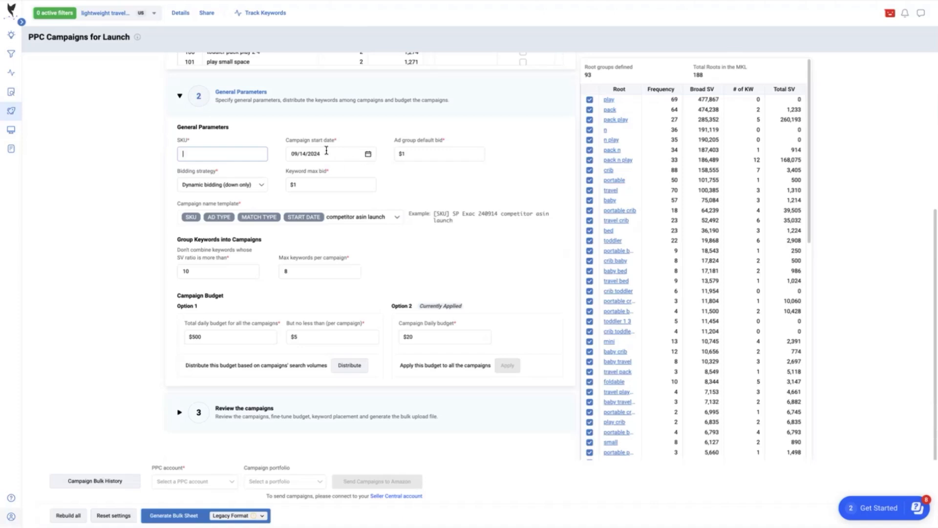
click(423, 152)
- Try Dynamic bidding (up and down) as the launch bidding strategy and view the campaign name template options
click(260, 185)
click(221, 227)
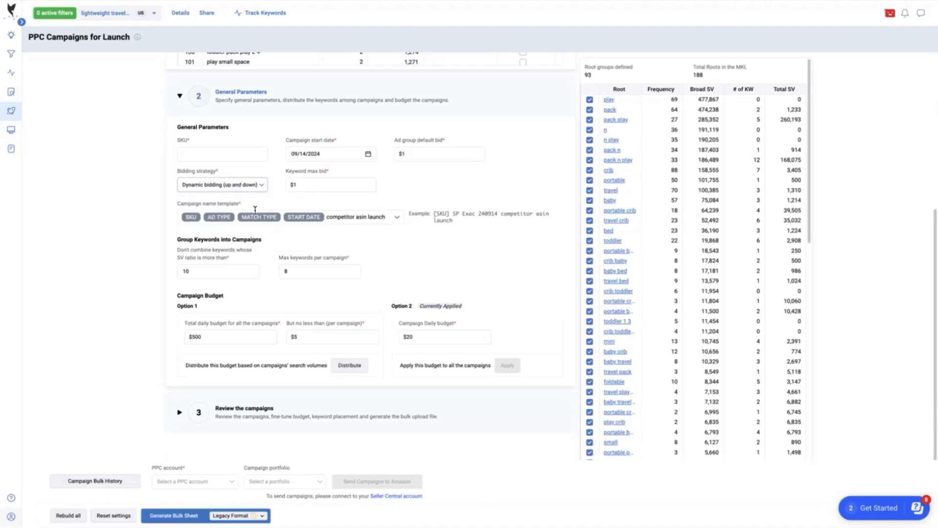
click(387, 218)
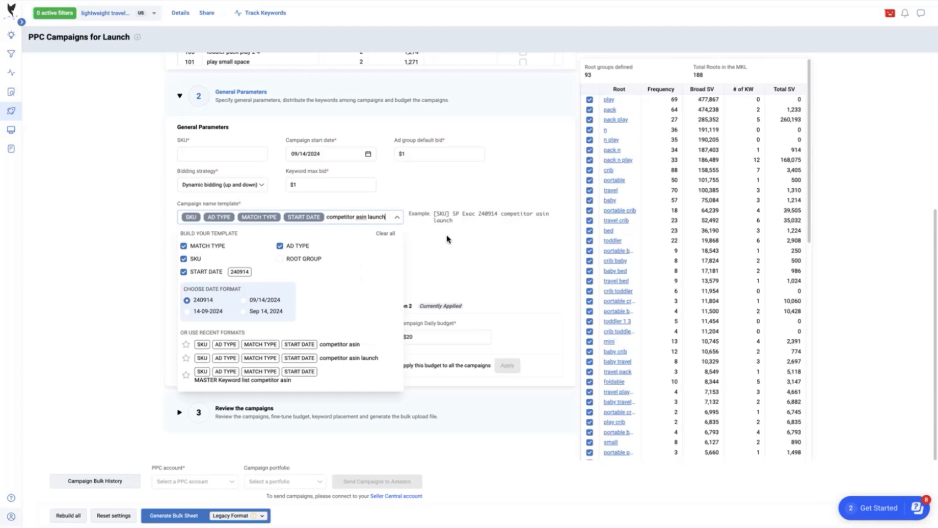
click(379, 226)
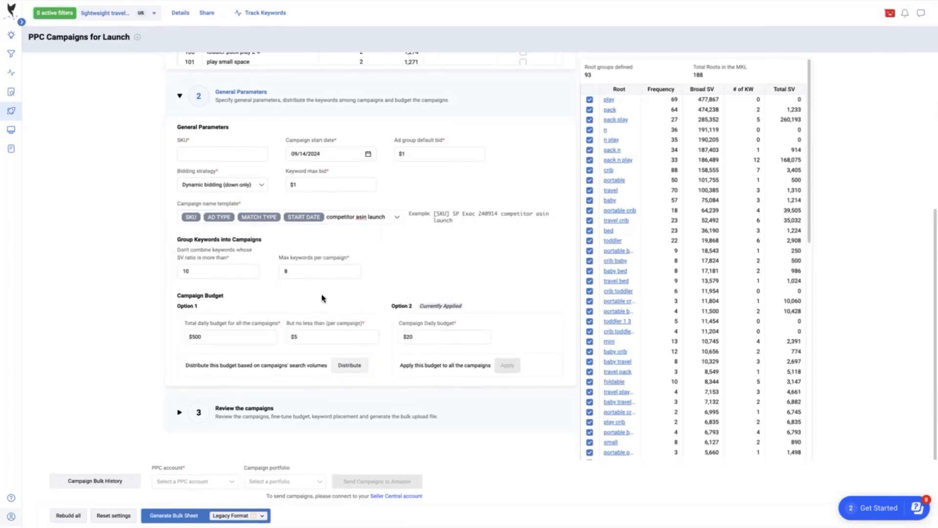
- Check the total daily budget for all campaigns and look back over the root selection
click(227, 337)
click(567, 316)
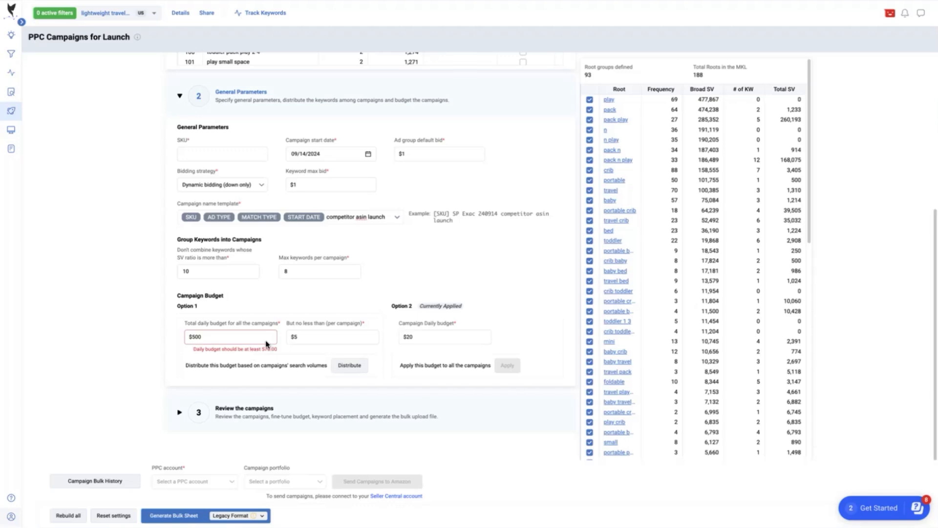
scroll(313, 293, up, 2)
scroll(414, 222, up, 4)
scroll(415, 222, down, 4)
scroll(459, 366, down, 6)
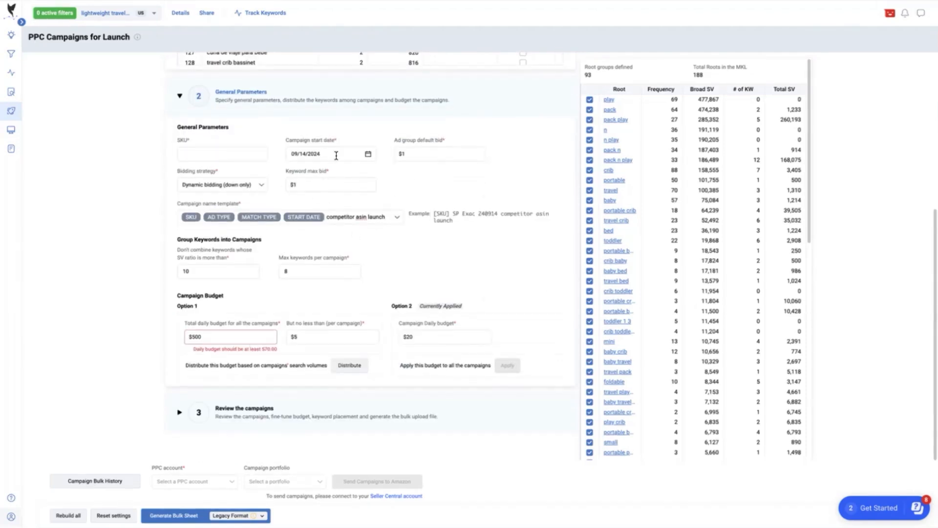
- Set the maximum keywords per campaign to 8 for the launch campaigns
click(293, 273)
key(BackSpace)
text(8)
- Set the total daily budget for all campaigns to $570 and apply the $20 campaign daily budget to all campaigns
click(219, 337)
text(570)
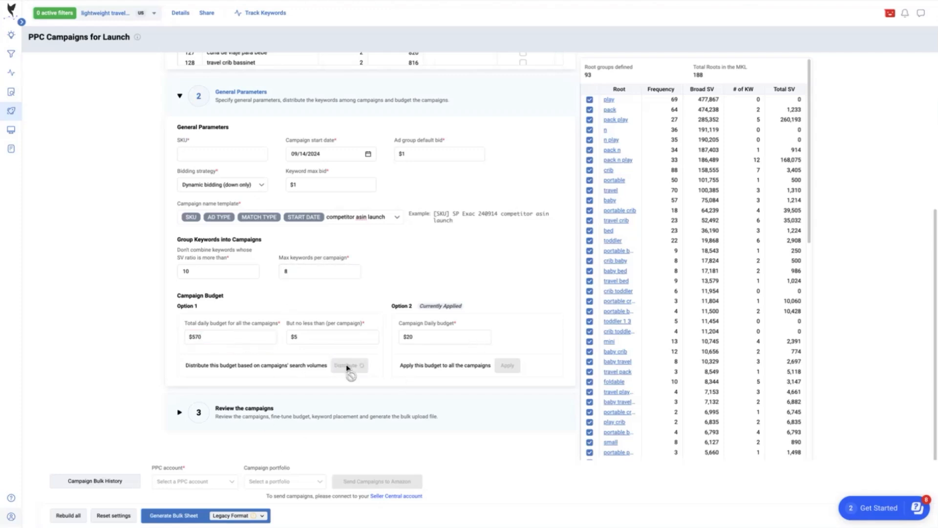
click(508, 367)
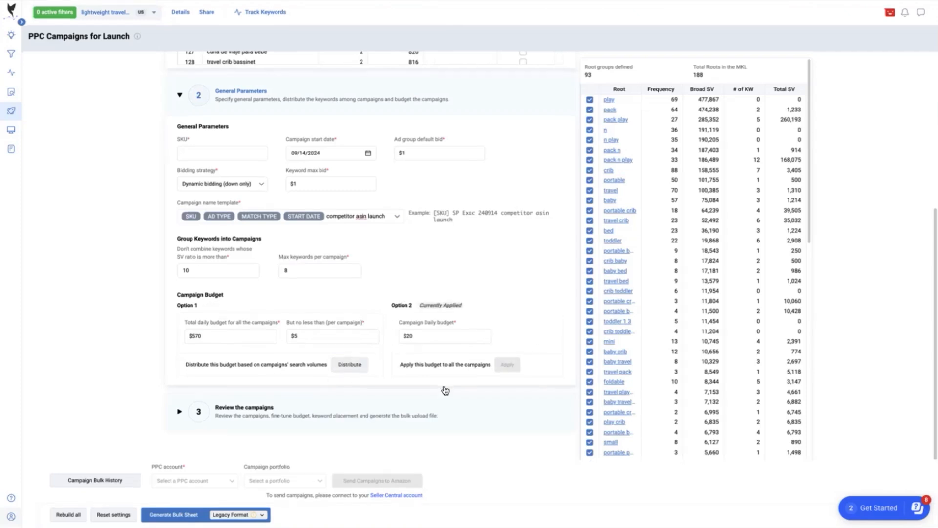
- Expand the campaign review section and examine the campaign totals, average budget, and CPC and CVR estimates
click(194, 415)
scroll(325, 428, down, 4)
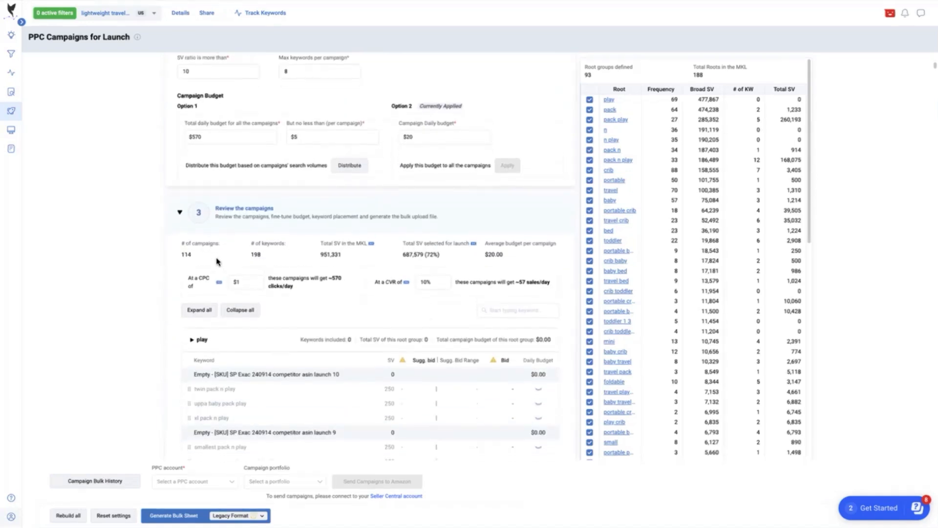
scroll(220, 262, up, 8)
scroll(242, 353, down, 3)
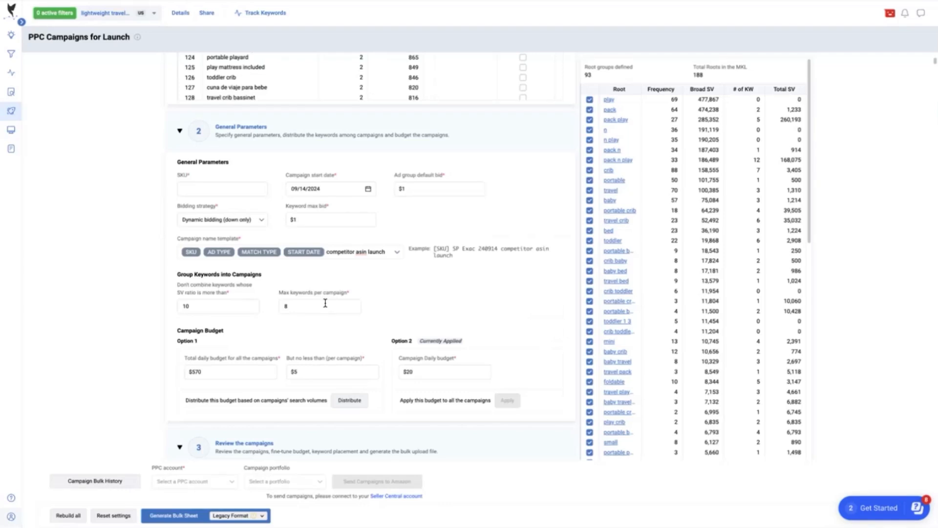
scroll(326, 303, down, 6)
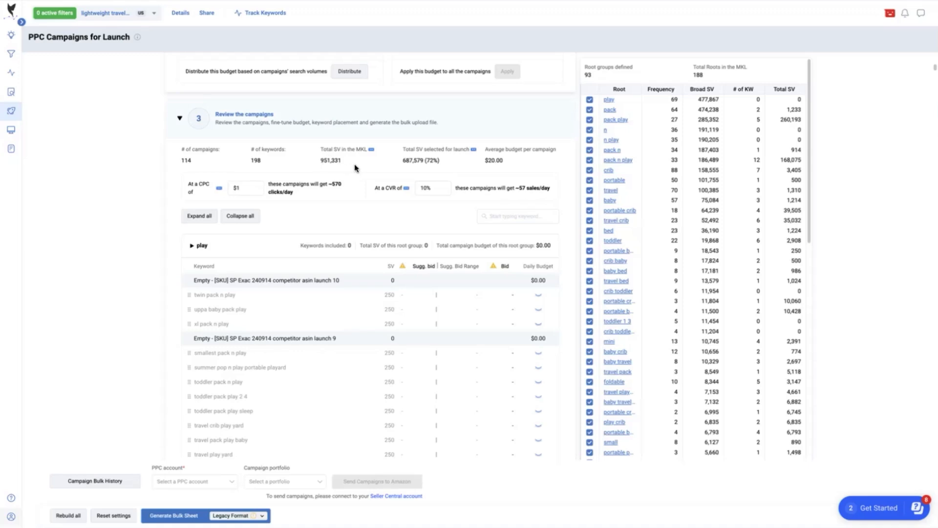
scroll(481, 165, down, 1)
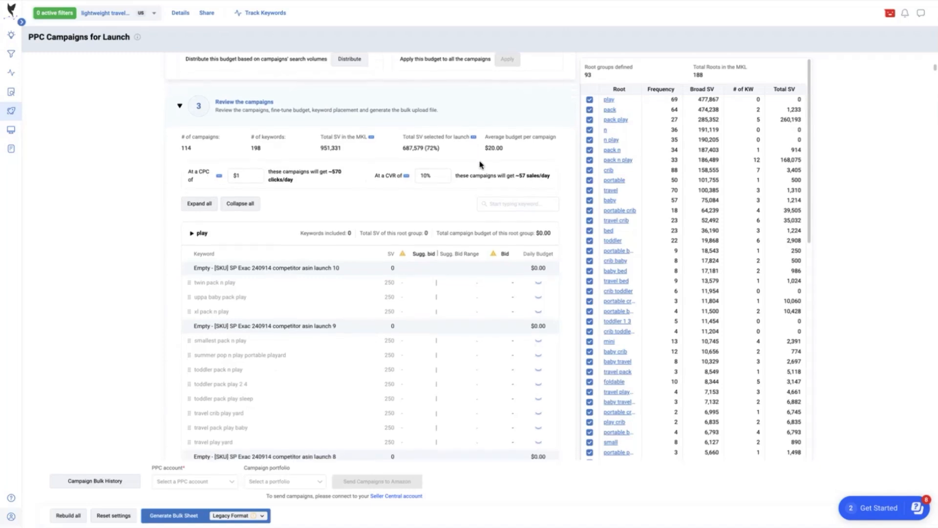
scroll(356, 204, down, 1)
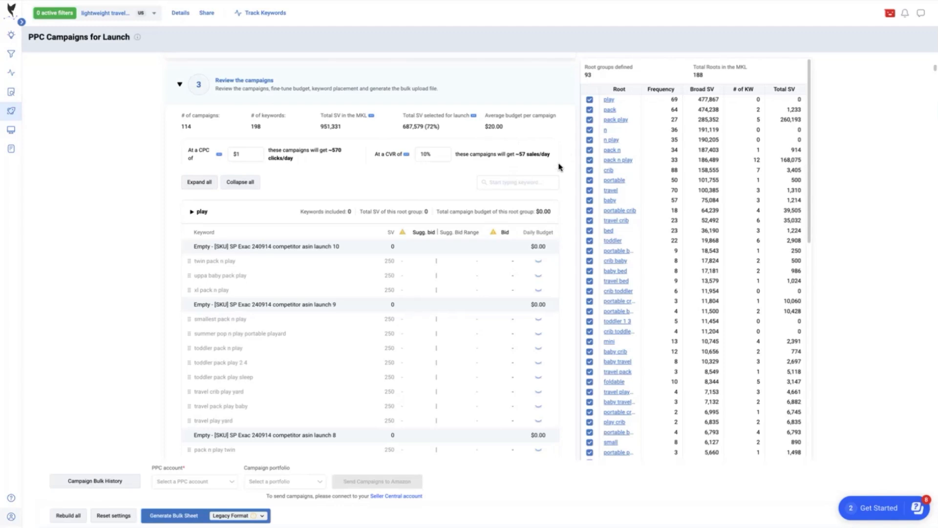
scroll(386, 159, down, 1)
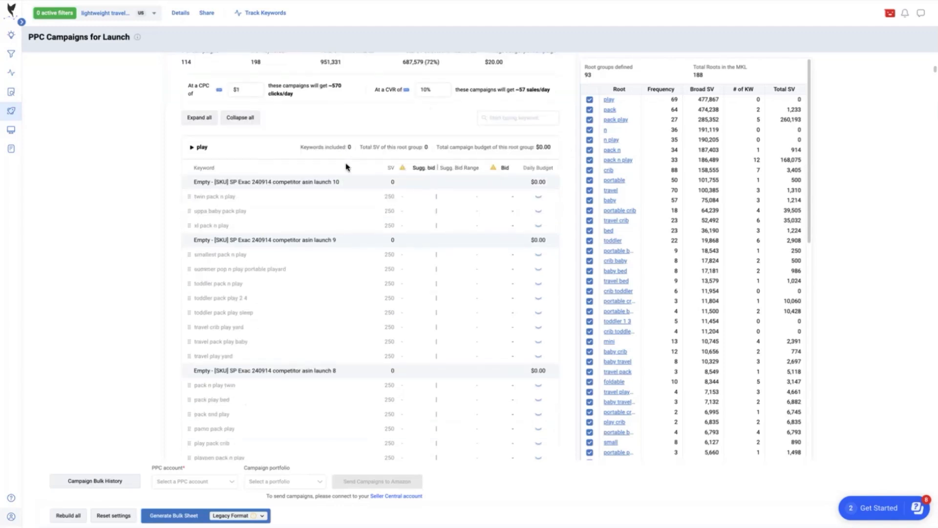
- Examine how keywords are distributed among the campaigns in the play and pack root groups
scroll(325, 156, down, 2)
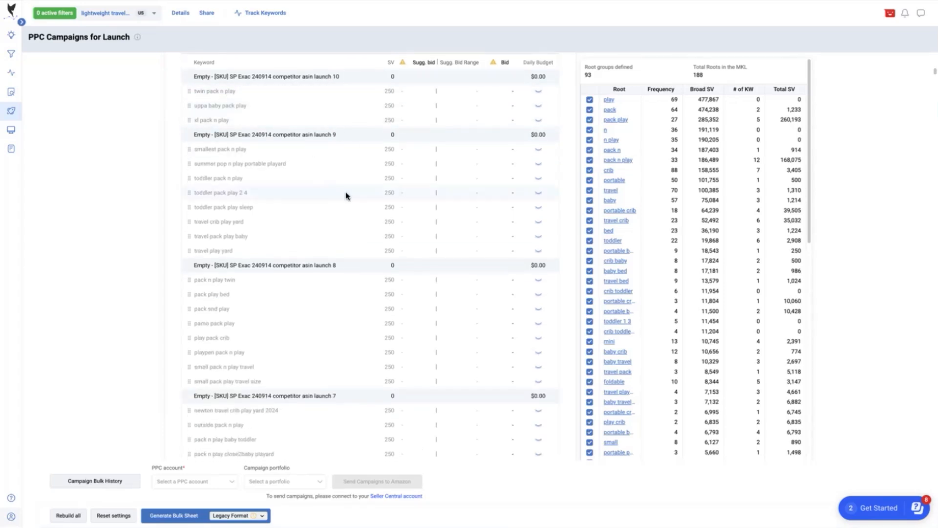
scroll(346, 196, down, 1)
scroll(363, 245, up, 1)
scroll(367, 310, down, 3)
scroll(367, 310, down, 10)
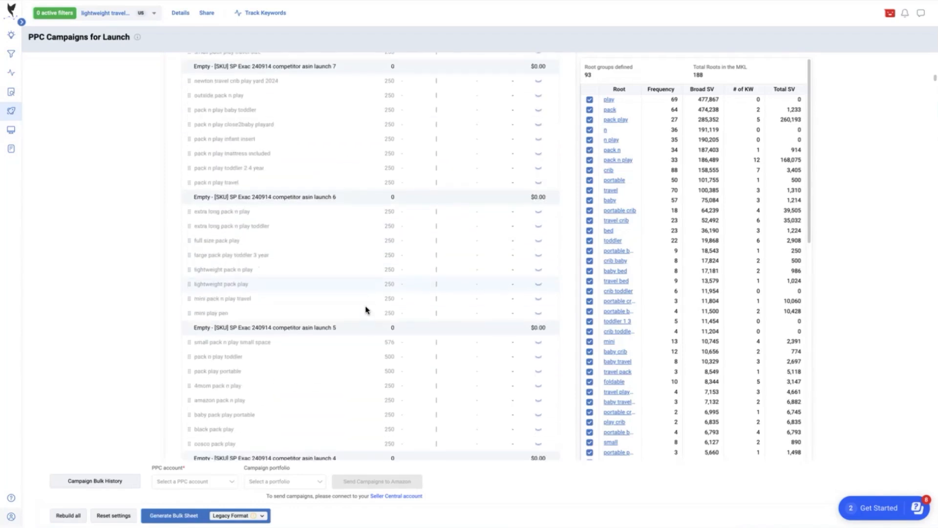
scroll(366, 310, down, 4)
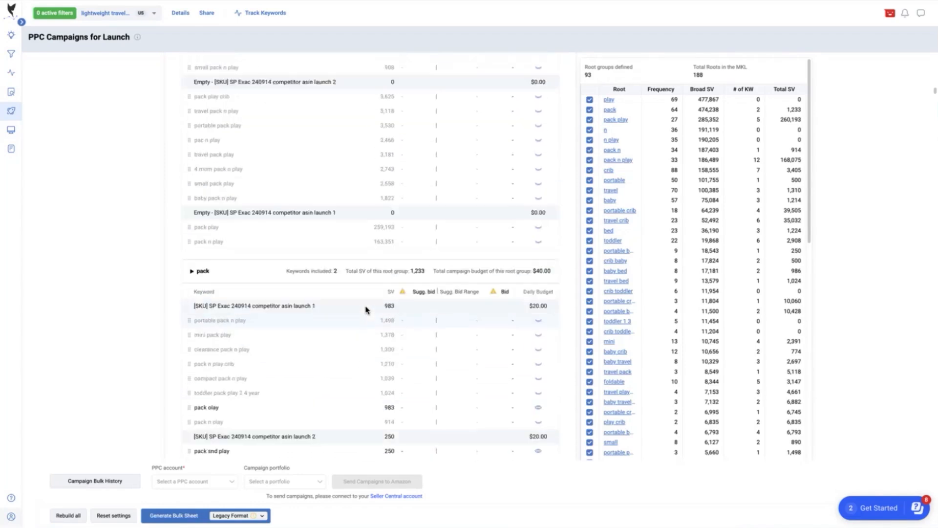
scroll(366, 309, up, 4)
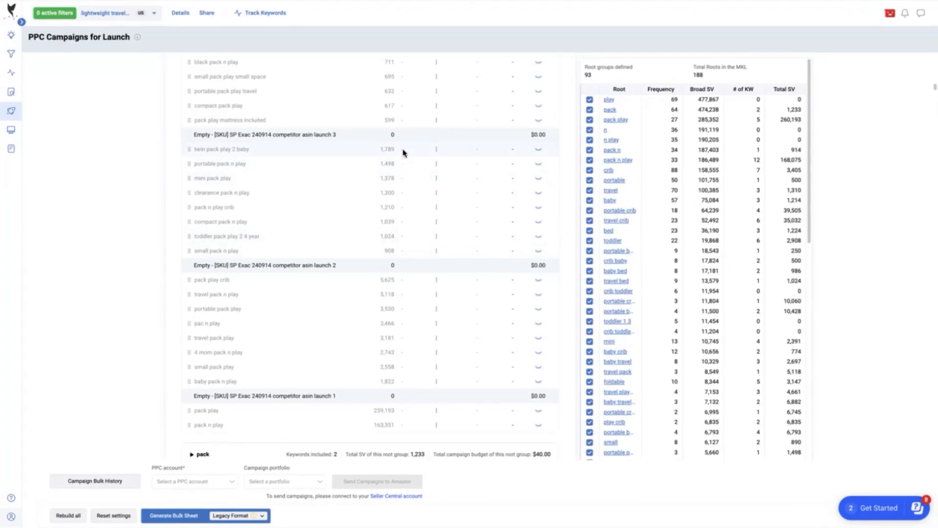
- Include the keywords twin pack play 2 baby and black pack n play in the play root group's campaigns
scroll(405, 210, down, 3)
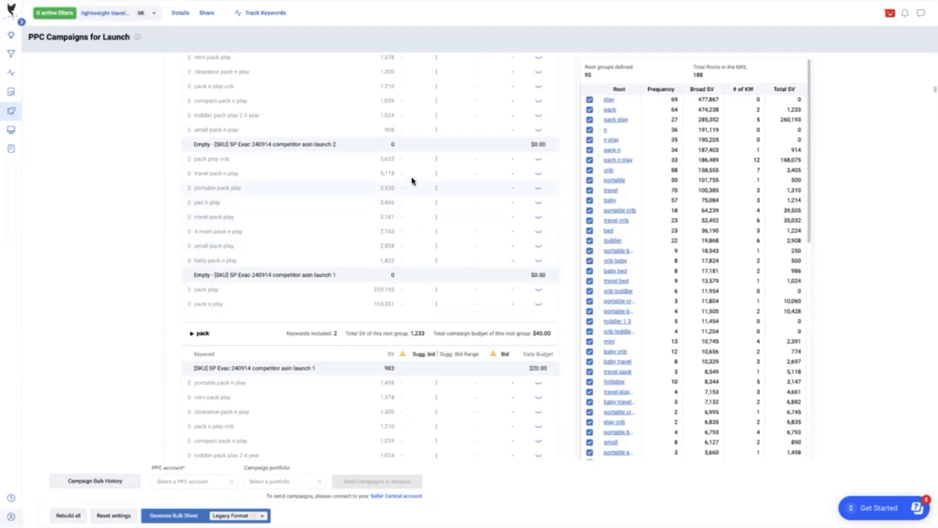
scroll(404, 198, down, 1)
scroll(404, 200, up, 5)
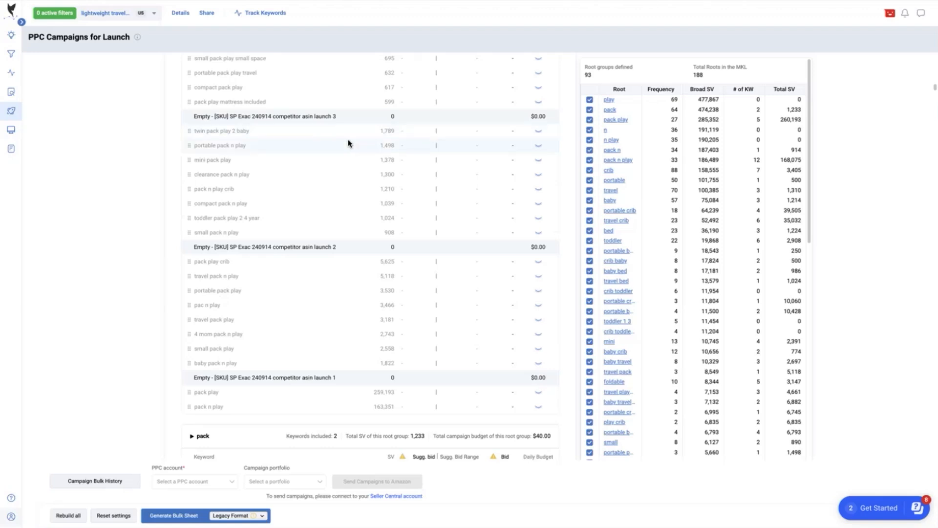
click(540, 171)
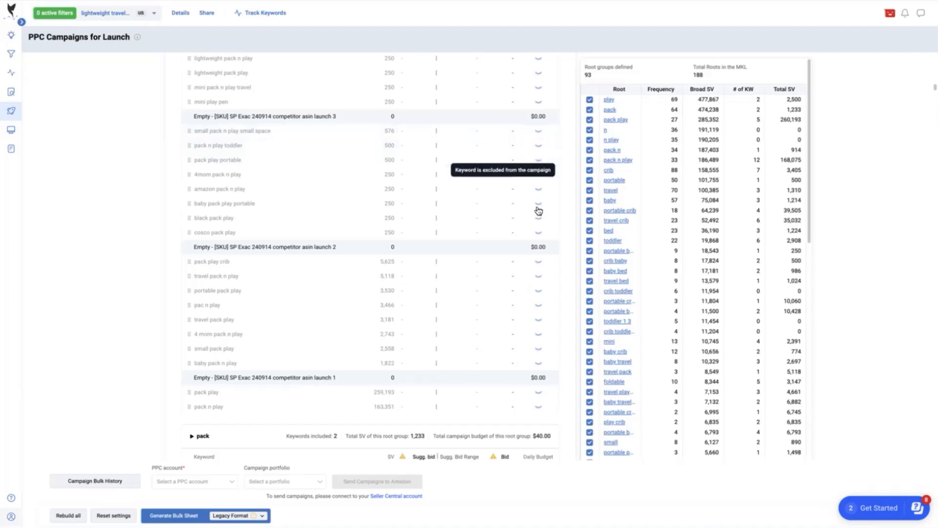
- Include smallest pack n play and summer pop n play portable playard in the play root group's campaigns
scroll(540, 215, up, 15)
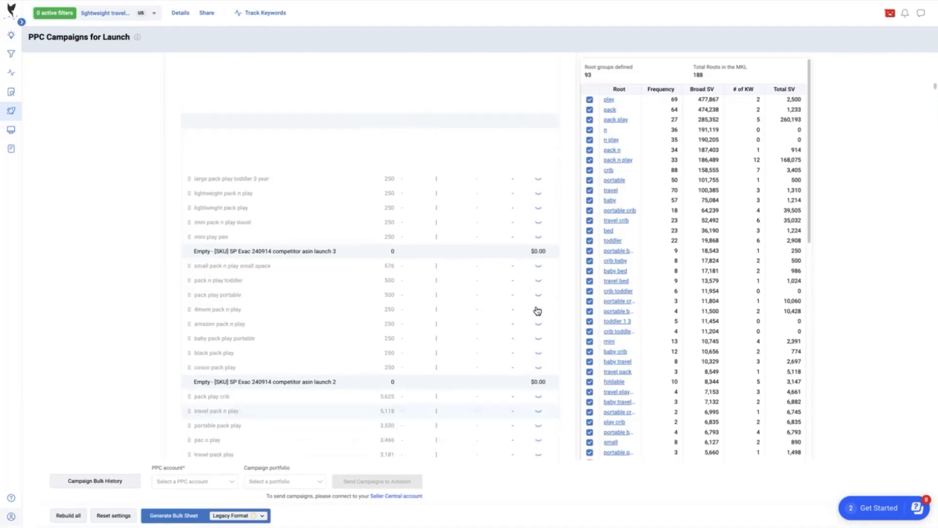
click(539, 215)
click(538, 166)
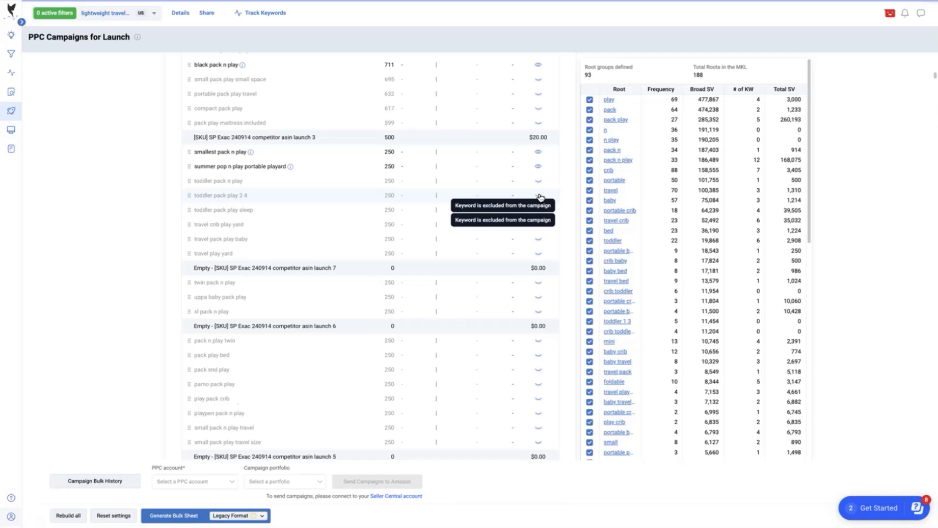
- Include twin pack n play, pack play bed, travel pack play baby and pack play crib in the play root group's campaigns
click(538, 286)
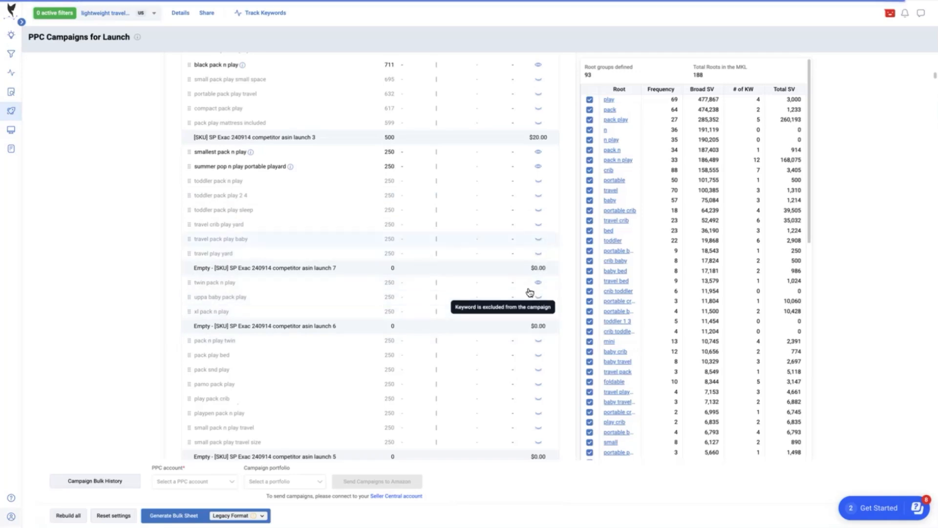
click(537, 355)
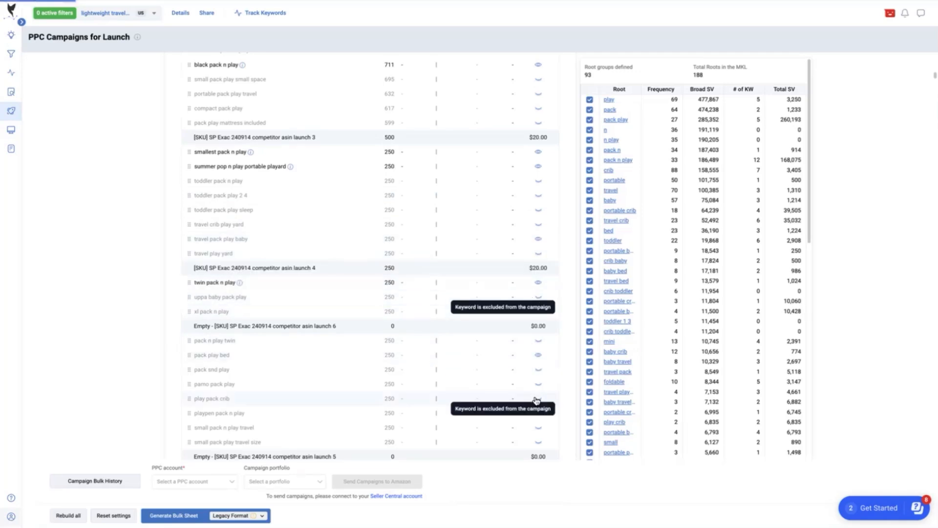
scroll(528, 353, down, 12)
click(538, 256)
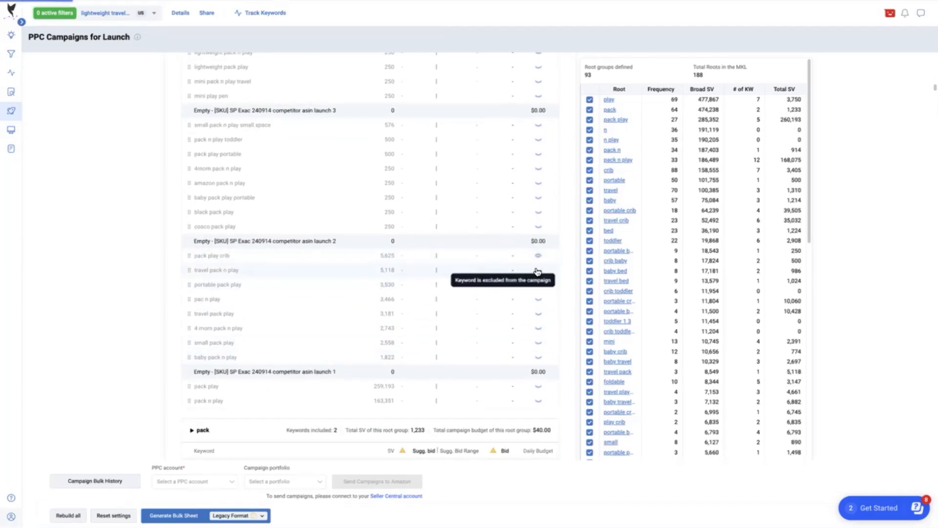
- Examine the pack and play root groups, the general parameters, the budget settings and the campaign review totals
scroll(128, 268, down, 10)
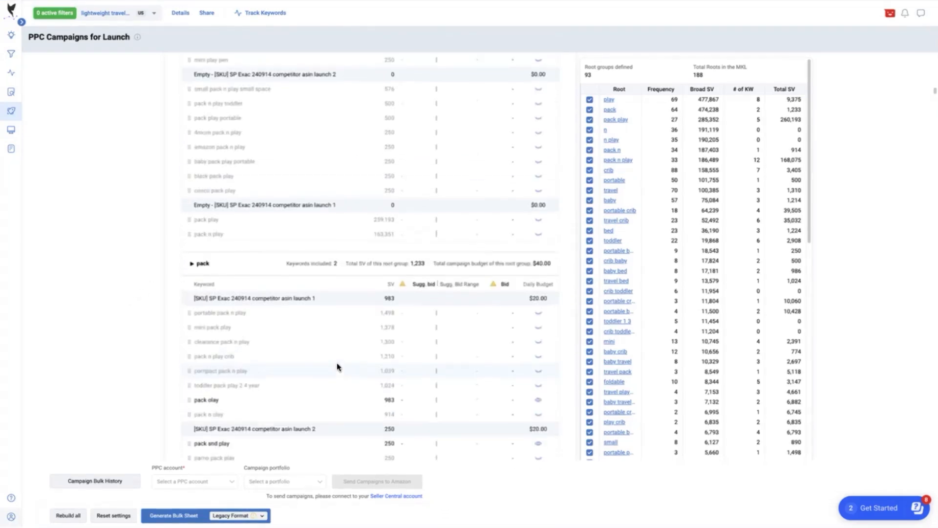
scroll(337, 362, up, 1)
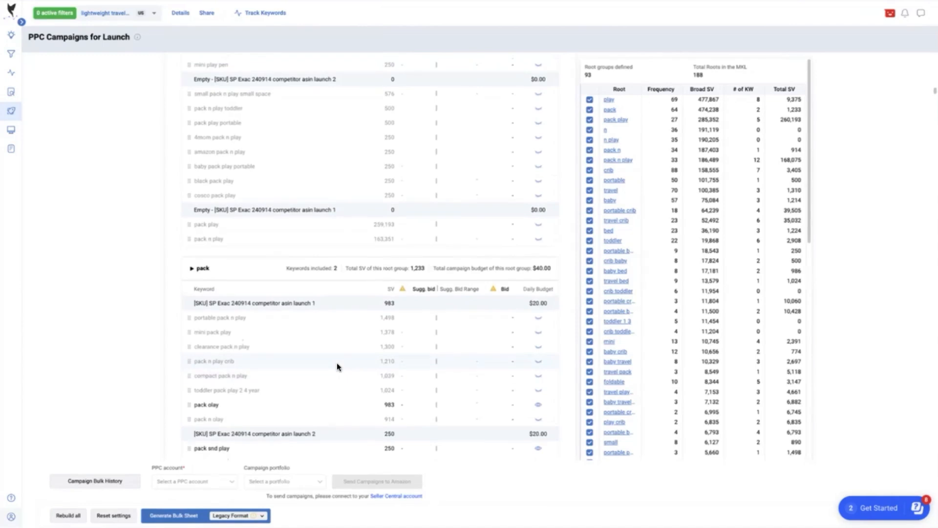
scroll(337, 363, up, 15)
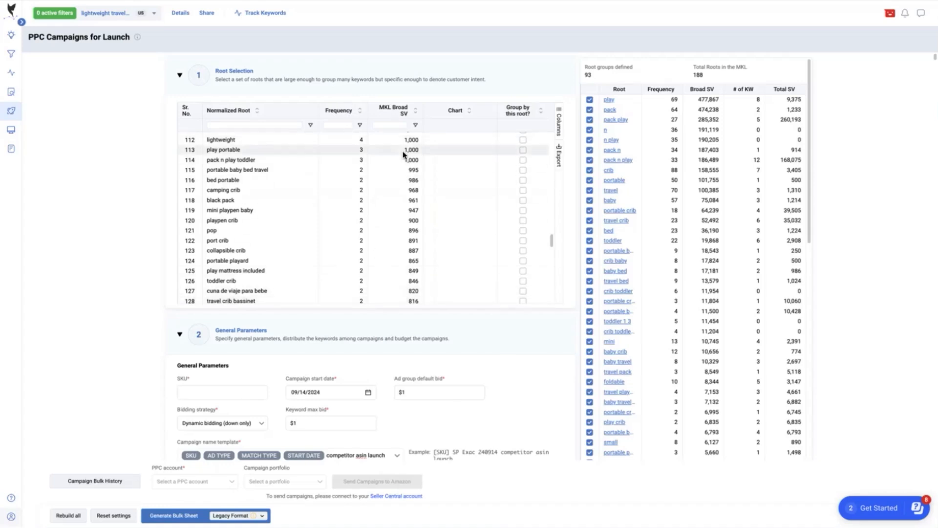
scroll(394, 227, down, 5)
scroll(394, 226, down, 5)
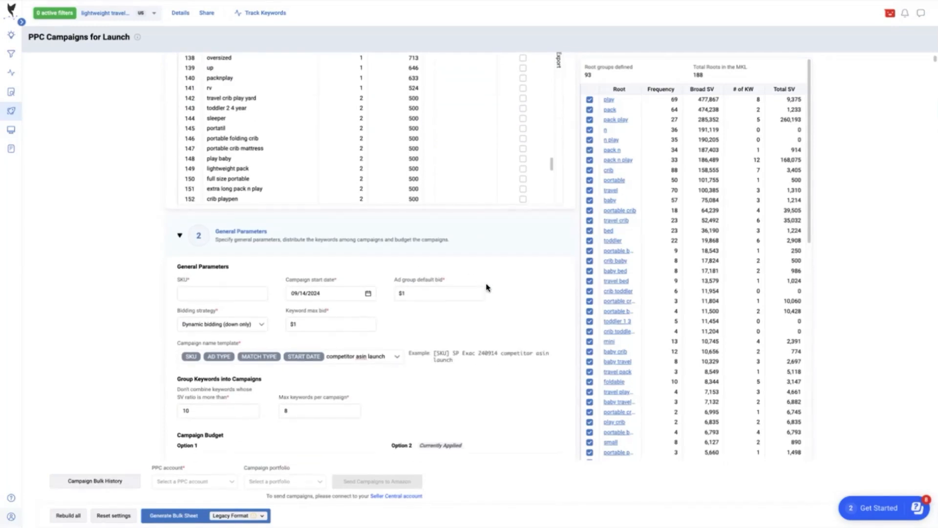
scroll(498, 286, down, 4)
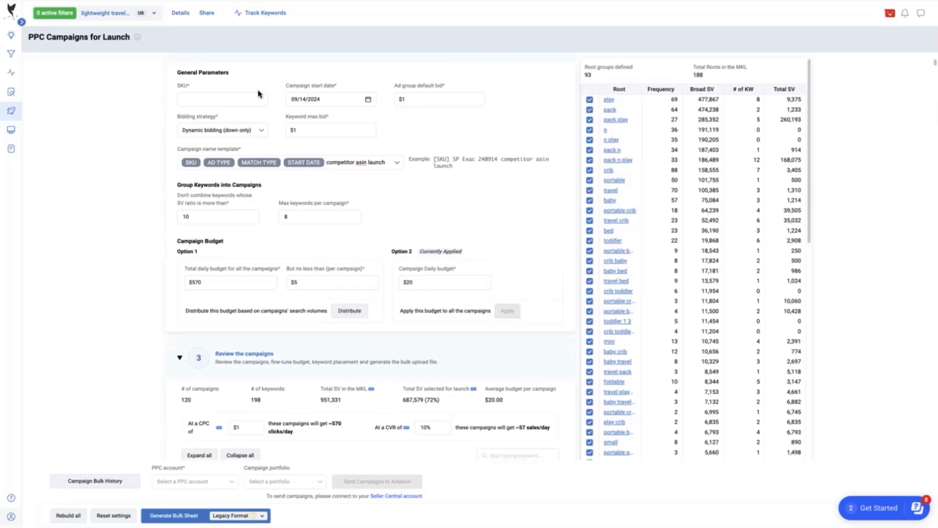
scroll(399, 219, down, 1)
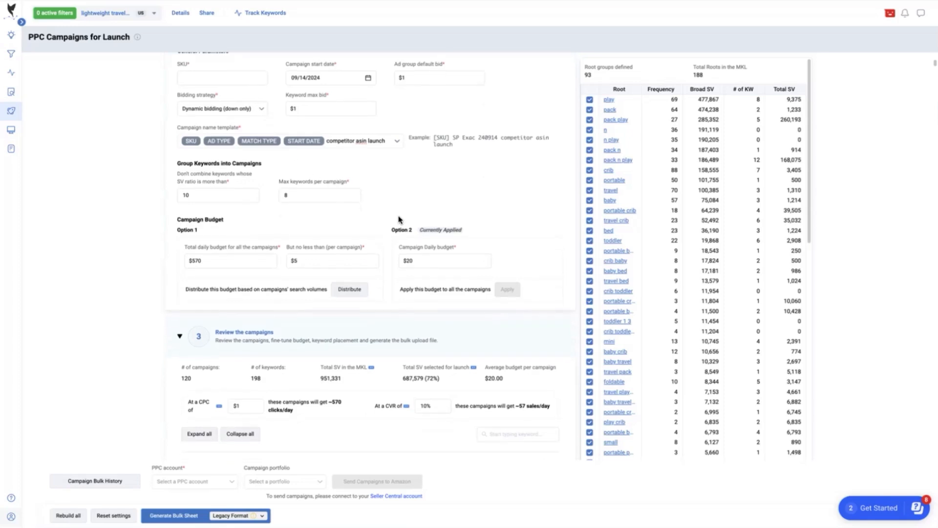
scroll(398, 219, down, 4)
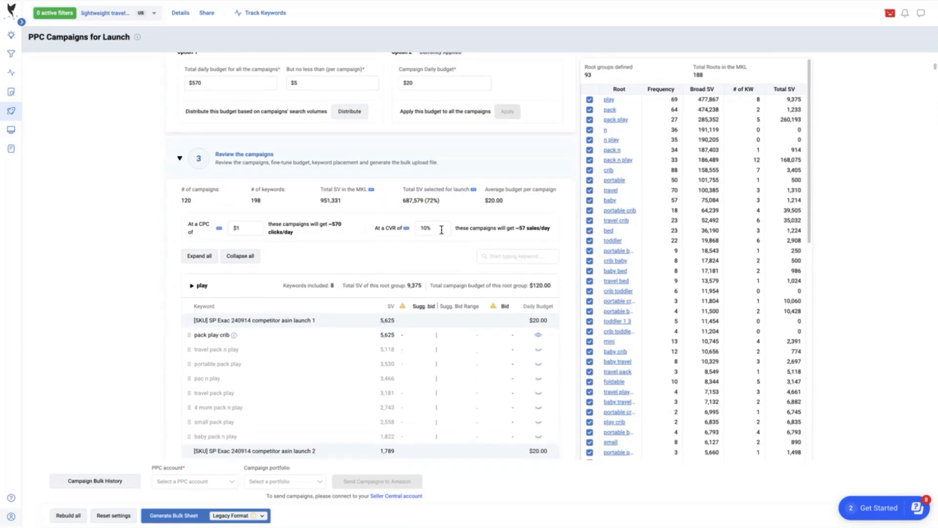
scroll(439, 250, down, 1)
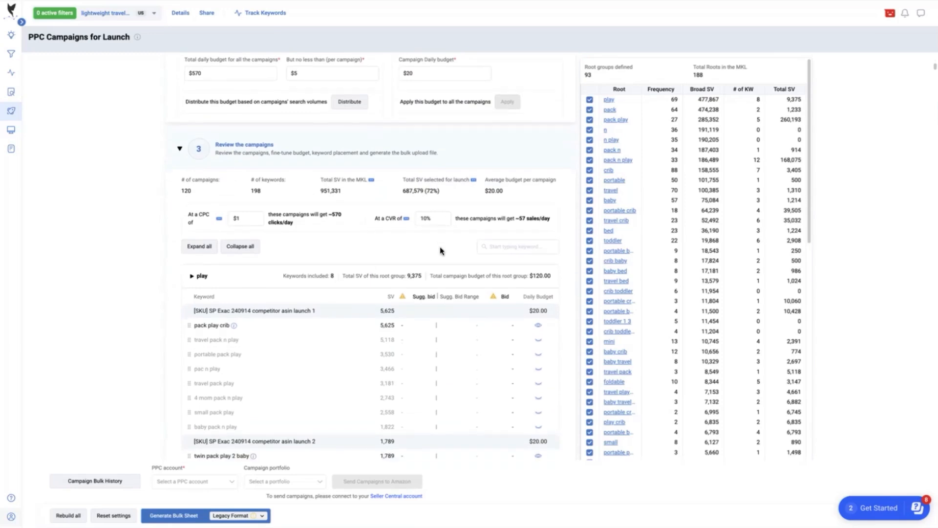
scroll(440, 250, down, 1)
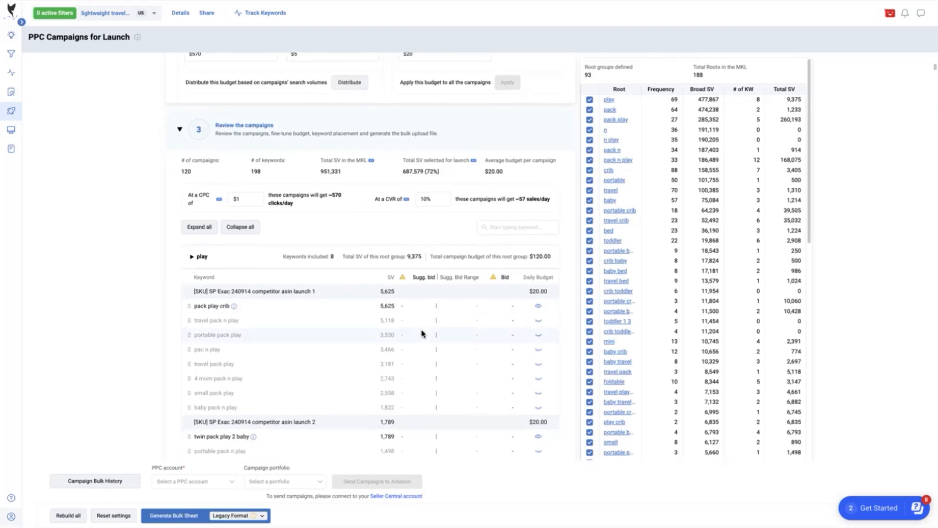
scroll(423, 334, down, 10)
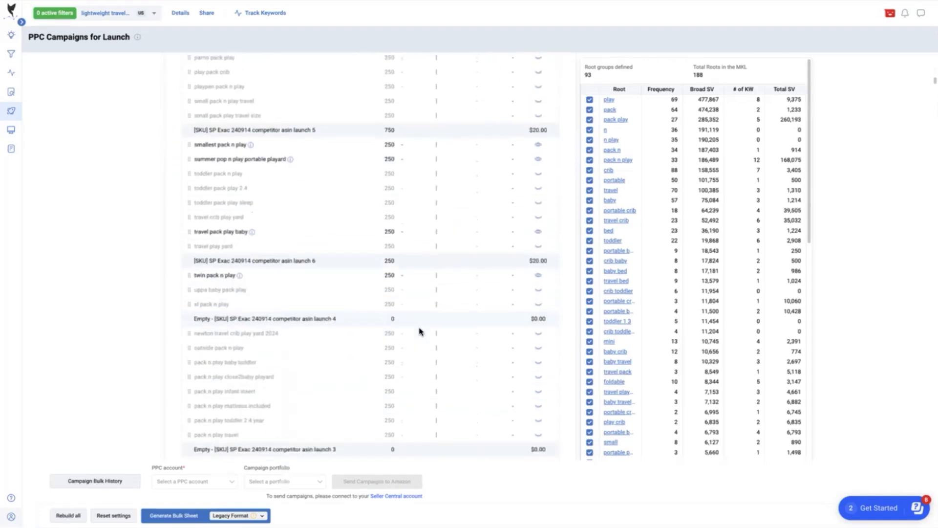
scroll(419, 332, up, 10)
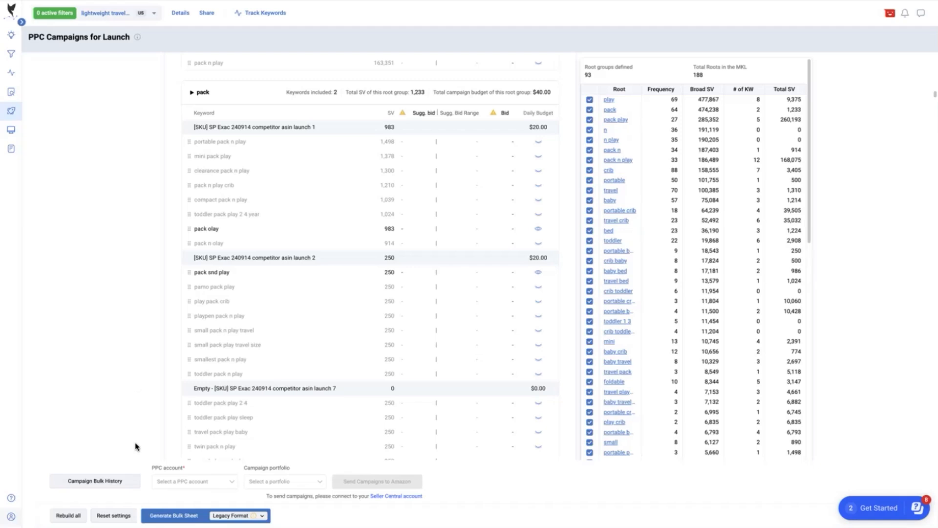
- Open PPC Keywords and include travel pack and play, portable cribs for babies and toddlers, and portable crib for baby as phrase match
mouse_move(32, 193)
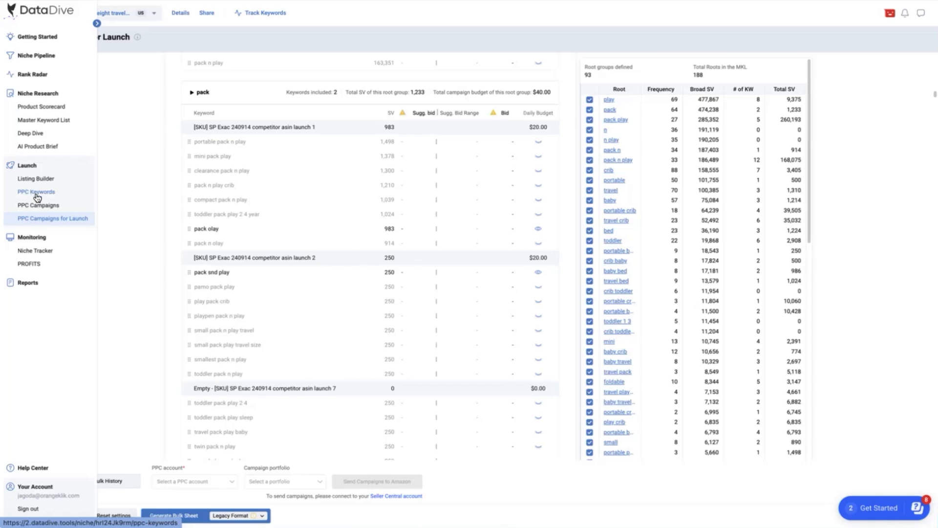
click(37, 193)
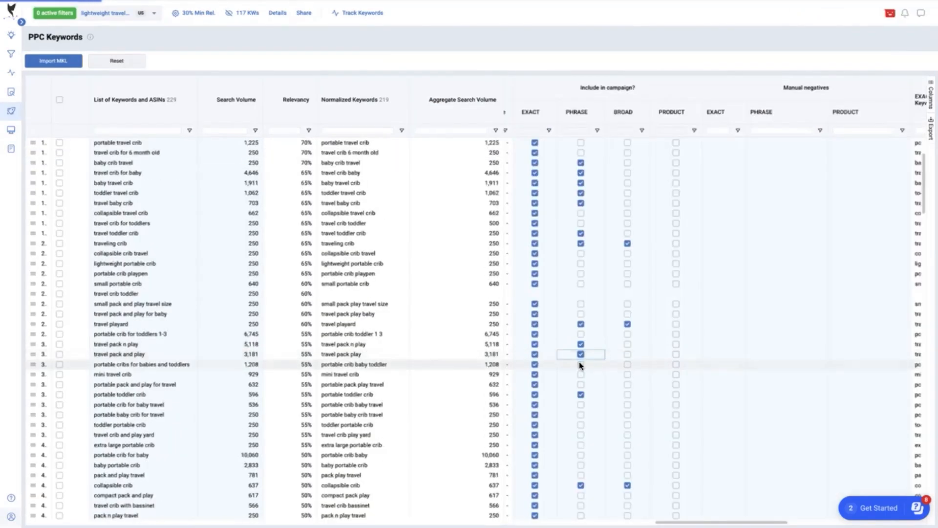
click(580, 363)
scroll(579, 385, down, 1)
click(580, 423)
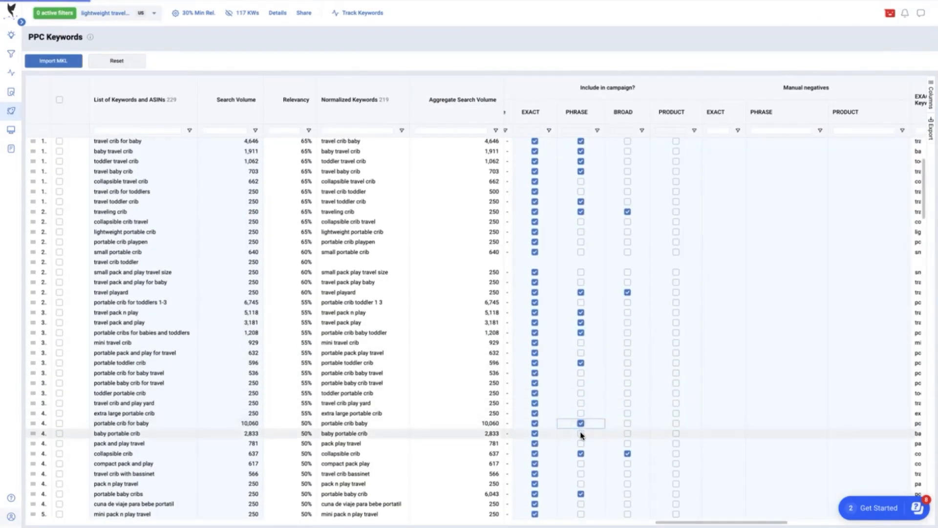
scroll(580, 430, right, 5)
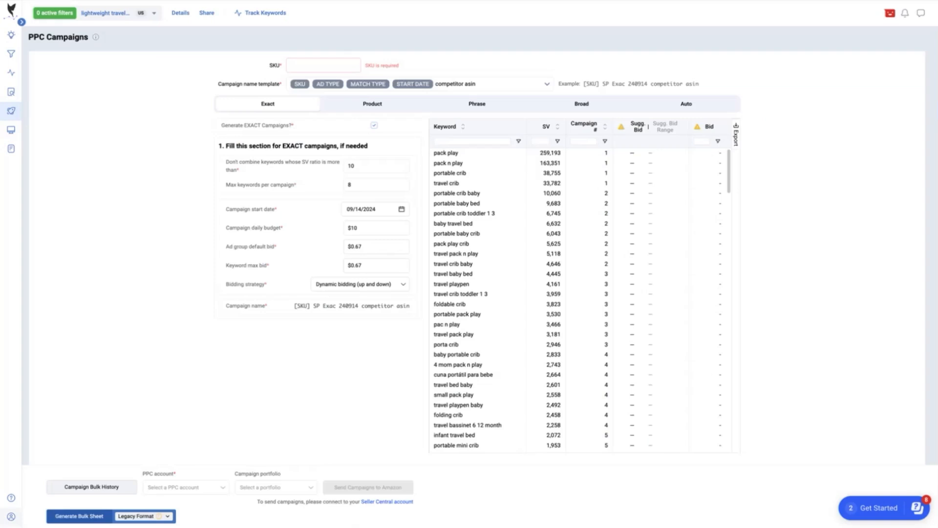
- Return to PPC Campaigns for Launch and mark keyword roots for grouping from pack down to pack play 2
mouse_move(12, 111)
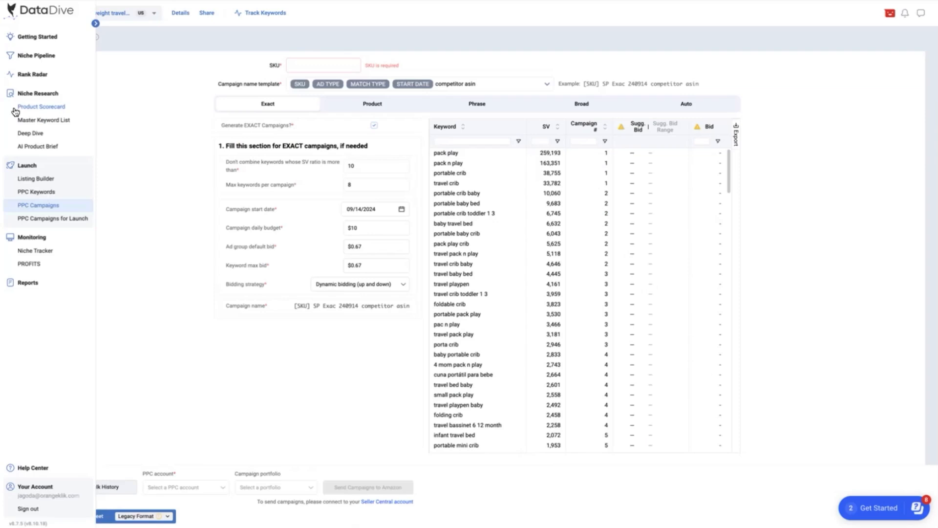
click(51, 221)
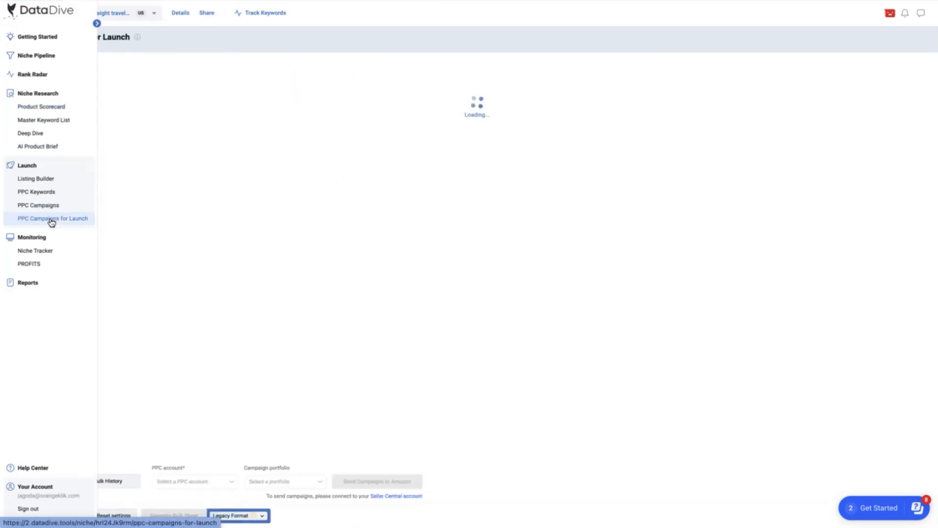
click(519, 147)
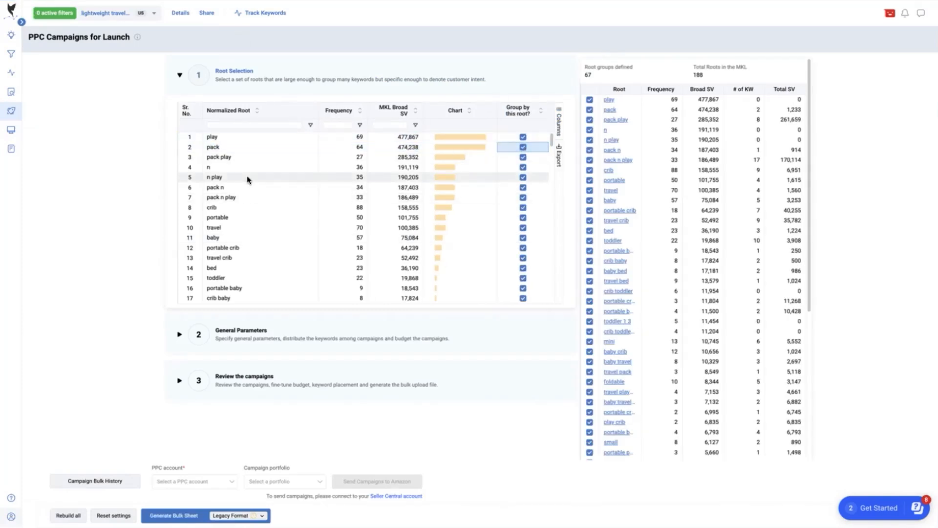
key(Down)
key(Down)
key(Down)
key(Down)
key(Down)
key(Down)
key(Down)
key(Down)
key(Down)
key(Down)
key(Down)
key(Down)
key(Down)
key(Down)
key(Down)
key(Down)
key(Down)
key(Down)
key(Down)
key(Down)
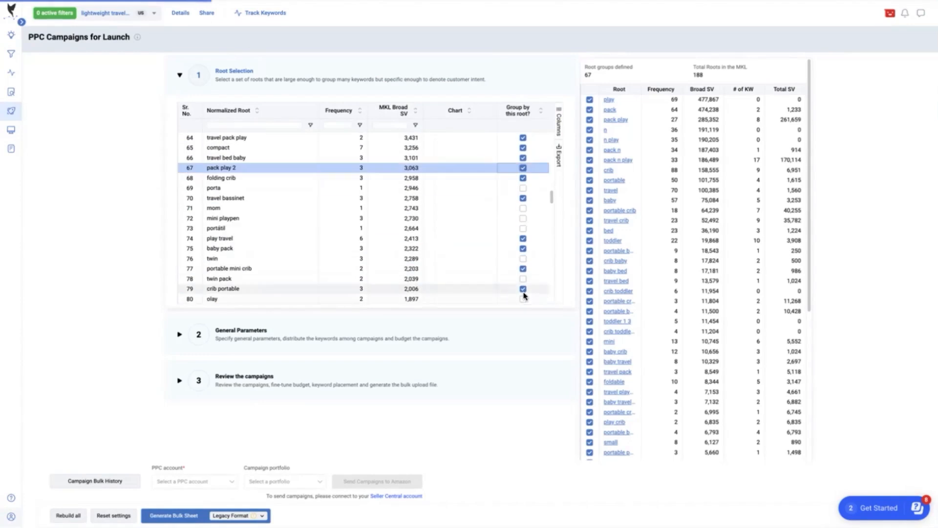
- Mark twin, twin pack and further low-volume roots down the list for grouping
click(523, 258)
click(523, 279)
scroll(522, 262, down, 3)
click(523, 182)
click(523, 192)
click(523, 212)
click(522, 202)
click(522, 223)
click(523, 242)
click(523, 252)
click(523, 262)
scroll(523, 264, down, 3)
click(523, 222)
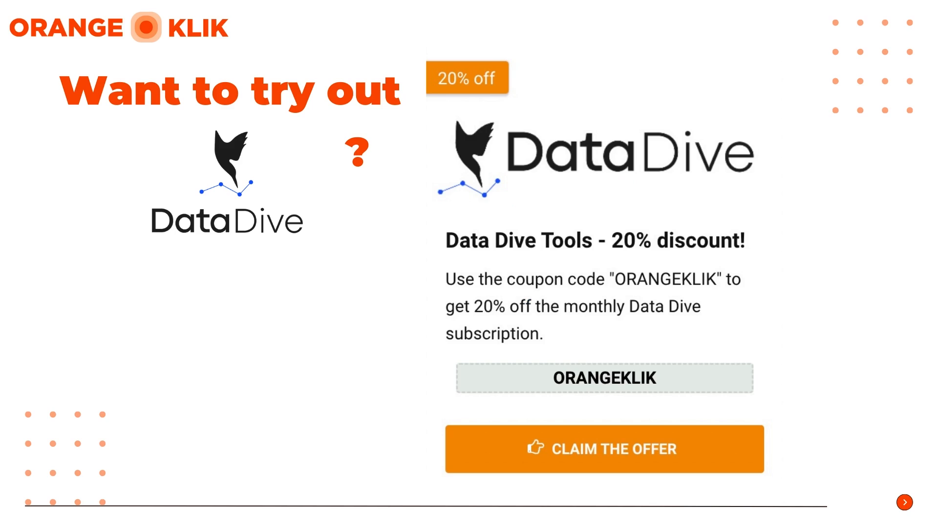